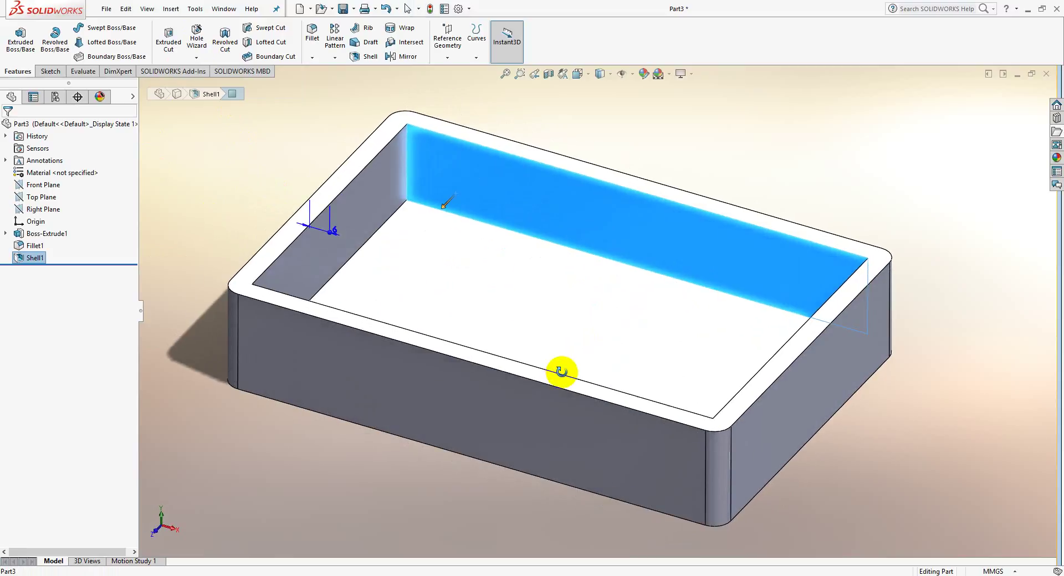
# Start a Hole Wizard feature using the plain Hole type, the ANSI Metric standard and Drill sizes.
pyautogui.press('f')
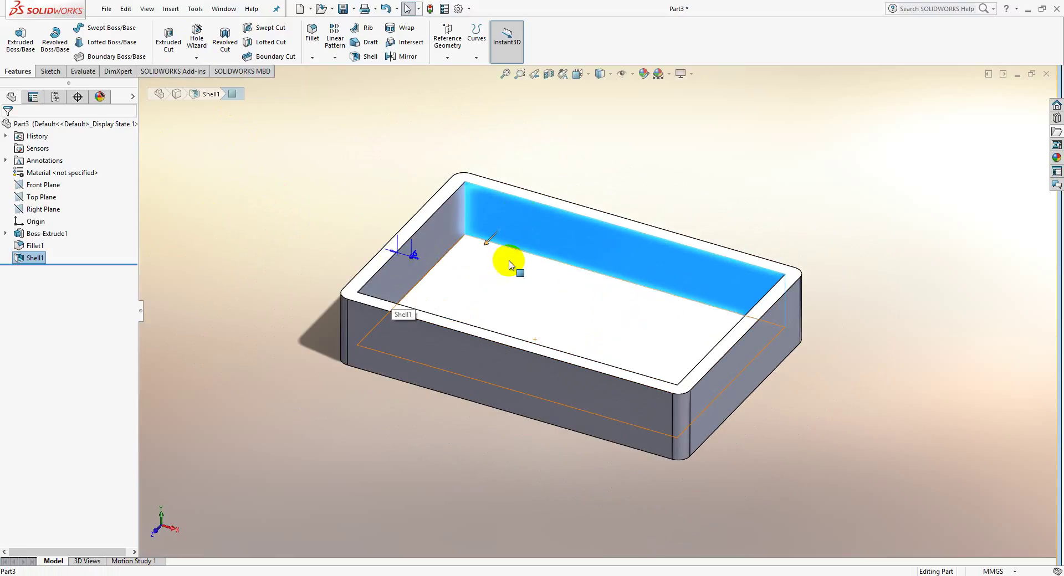
pyautogui.moveTo(653, 361); pyautogui.dragTo(564, 326, button='middle')
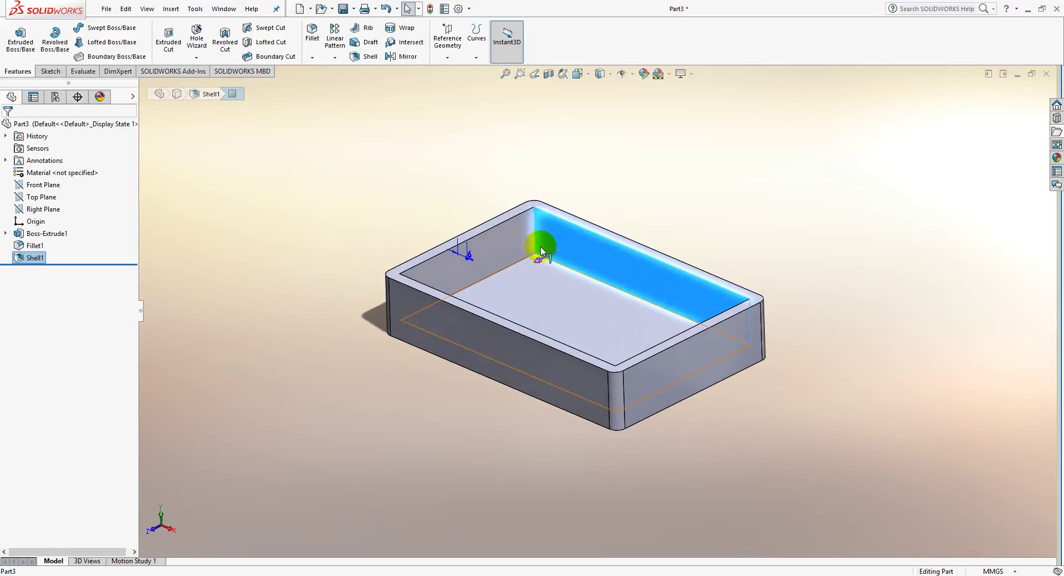
pyautogui.scroll(-5, 633, 372)
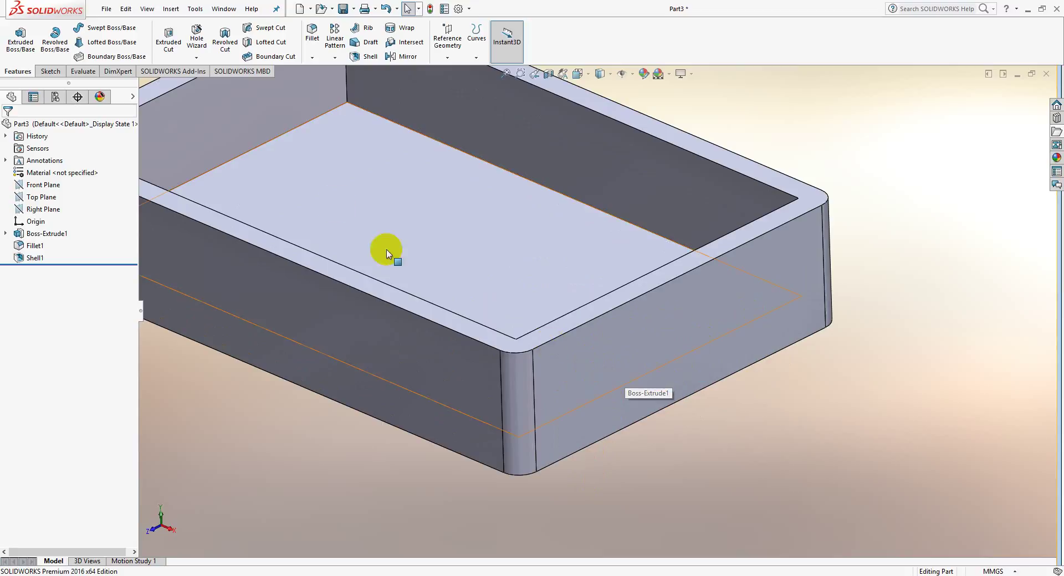
pyautogui.click(199, 34)
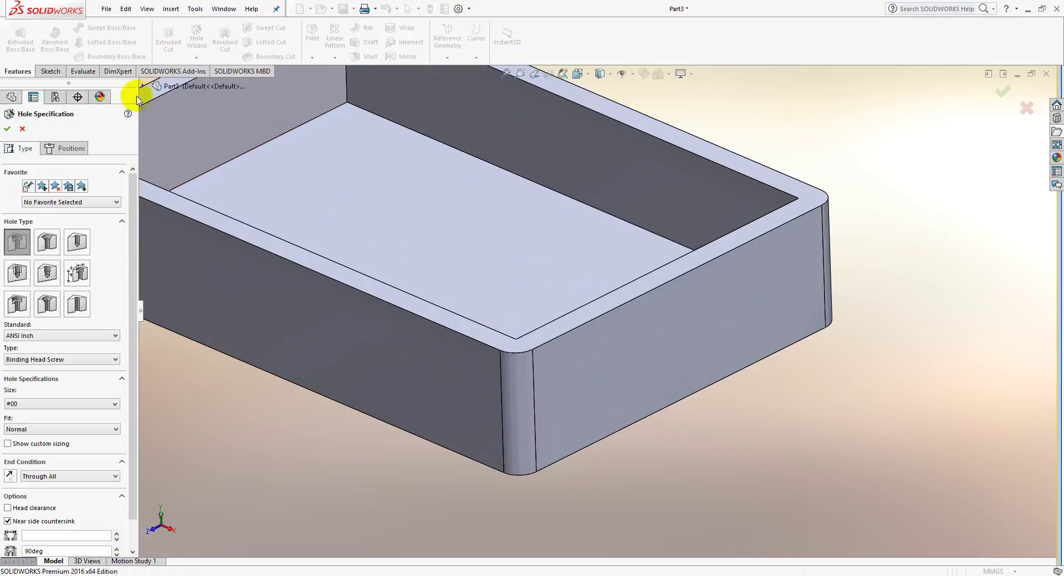
pyautogui.click(79, 240)
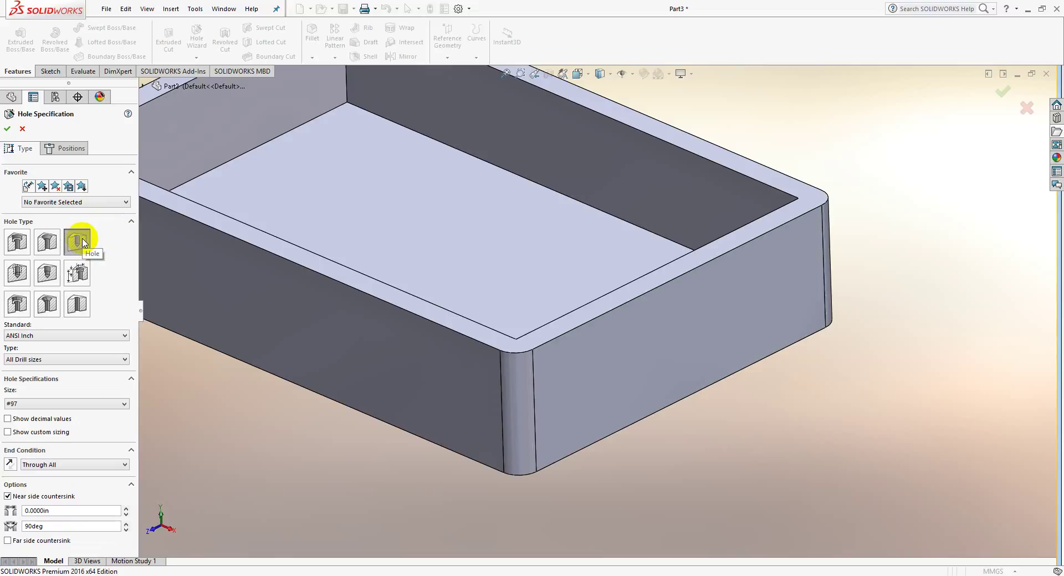
pyautogui.click(34, 336)
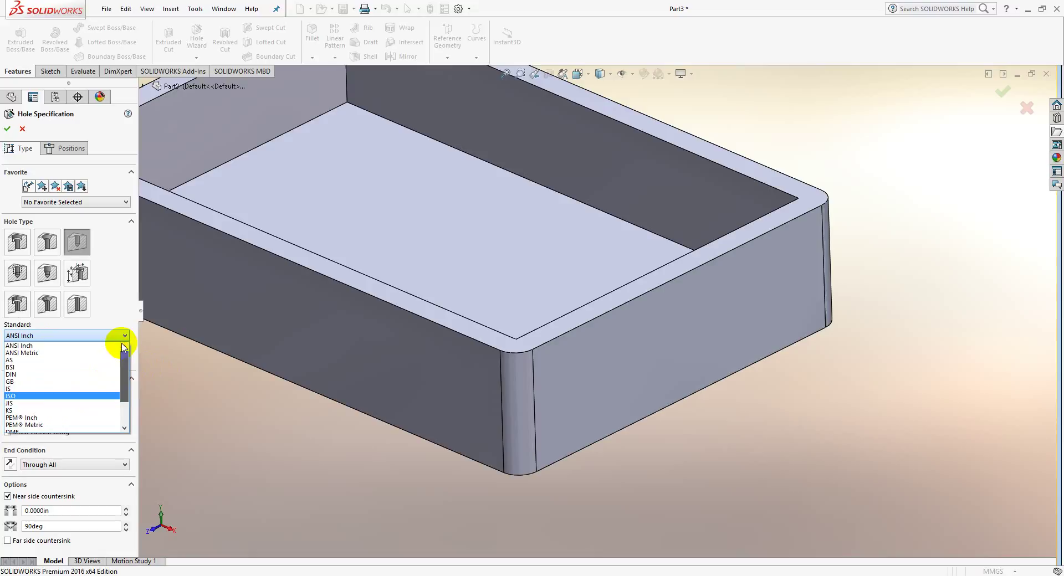
pyautogui.click(23, 353)
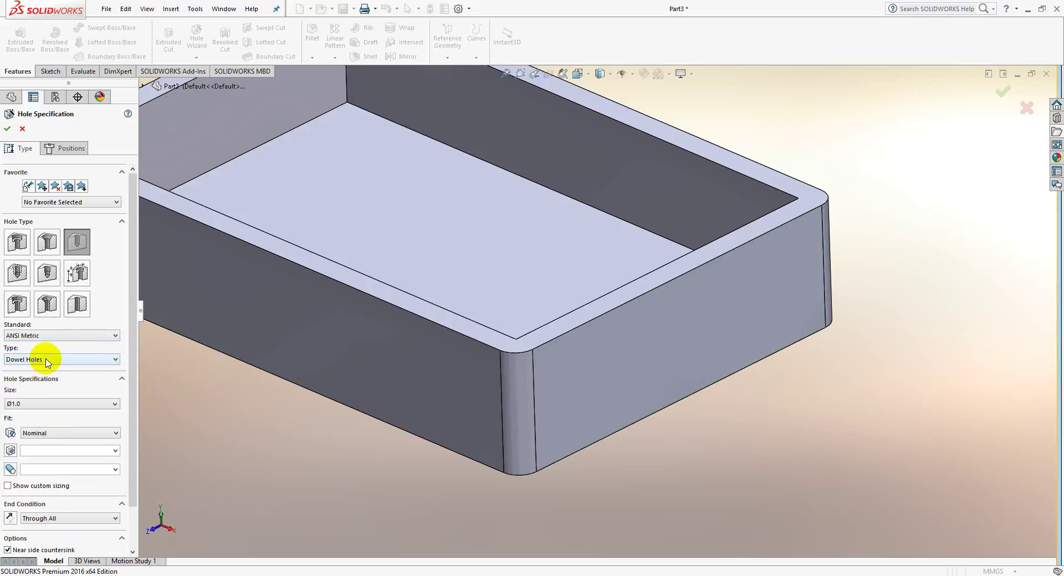
pyautogui.click(44, 361)
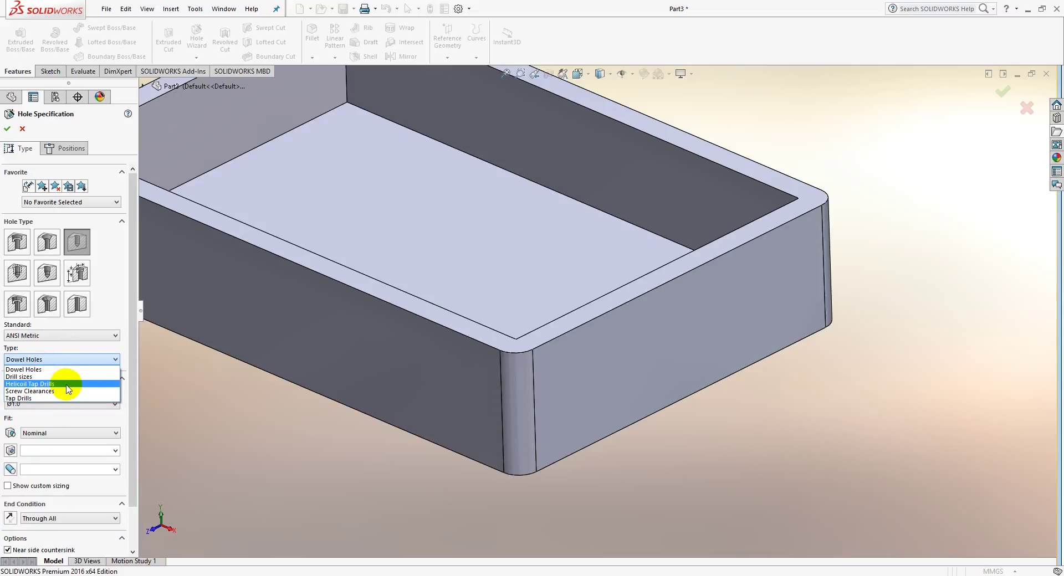
pyautogui.click(33, 377)
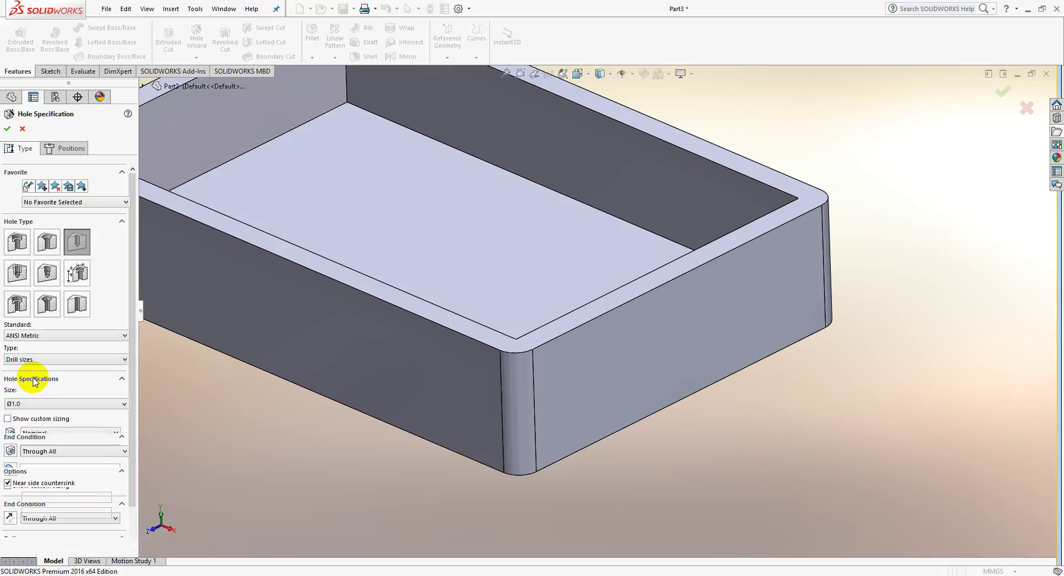
# Set the drill hole size to Ø5.0.
pyautogui.click(69, 404)
pyautogui.scroll(-2, 55, 471)
pyautogui.scroll(-8, 55, 477)
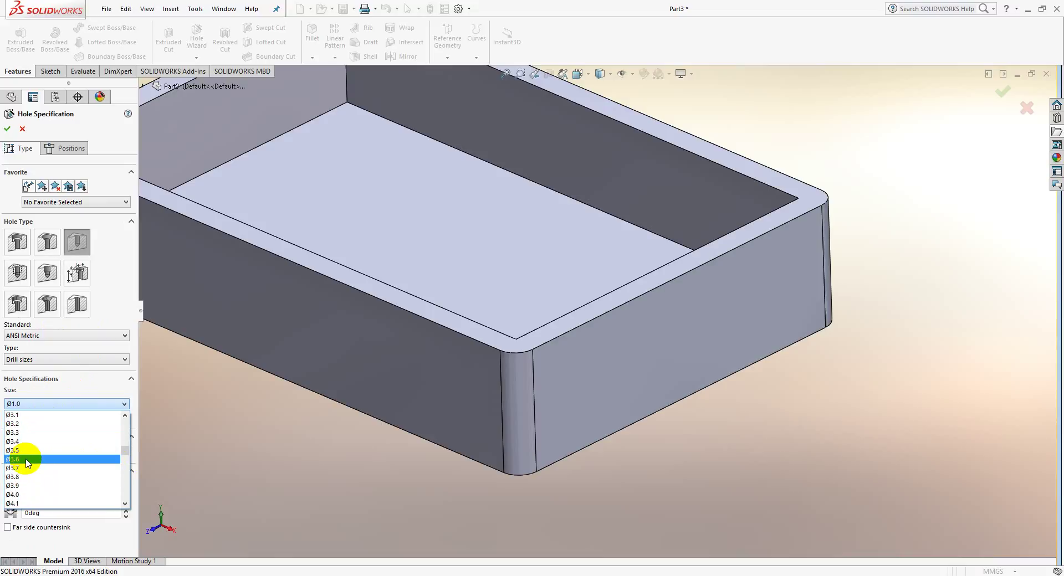
pyautogui.scroll(-3, 28, 463)
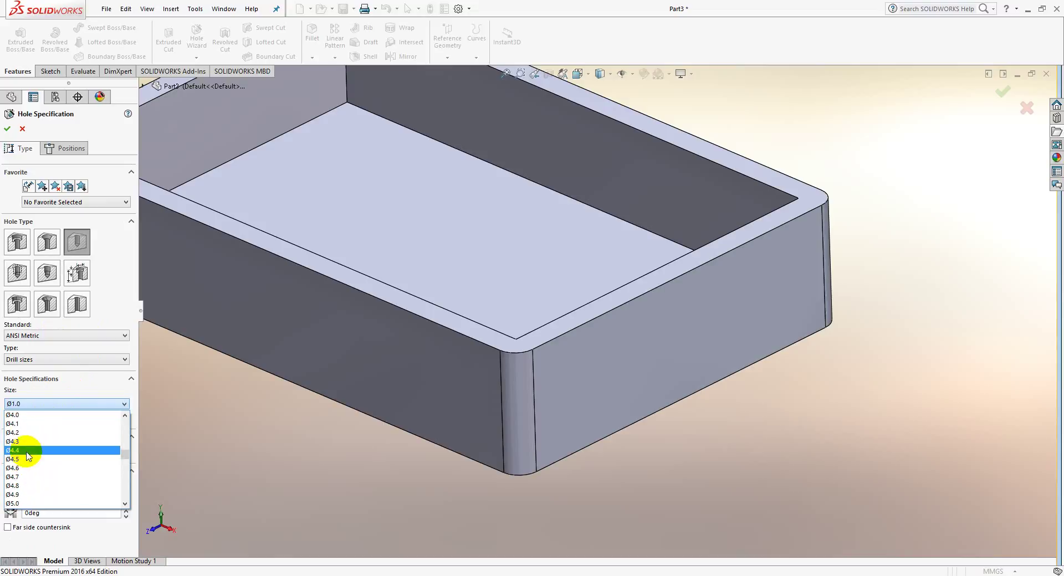
pyautogui.click(33, 503)
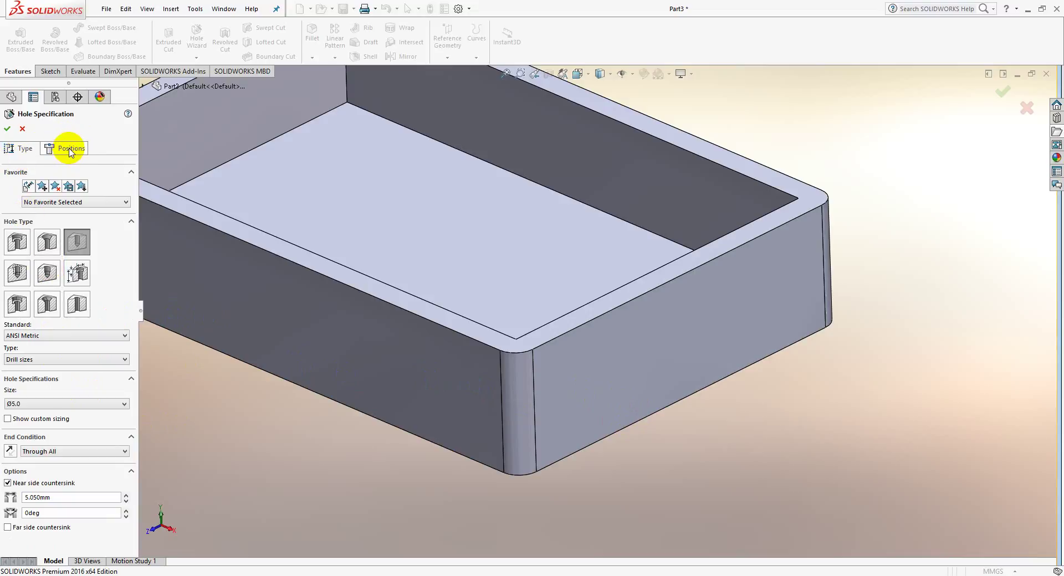
# Set the end condition to Blind with a 10 mm depth and the near side countersink diameter to 5.8 mm.
pyautogui.click(78, 452)
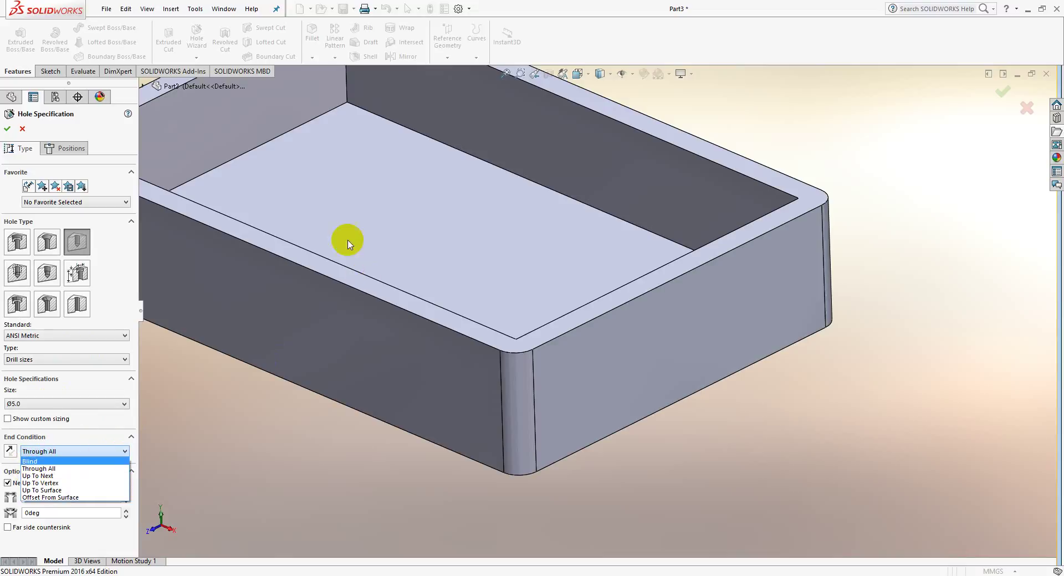
pyautogui.click(54, 462)
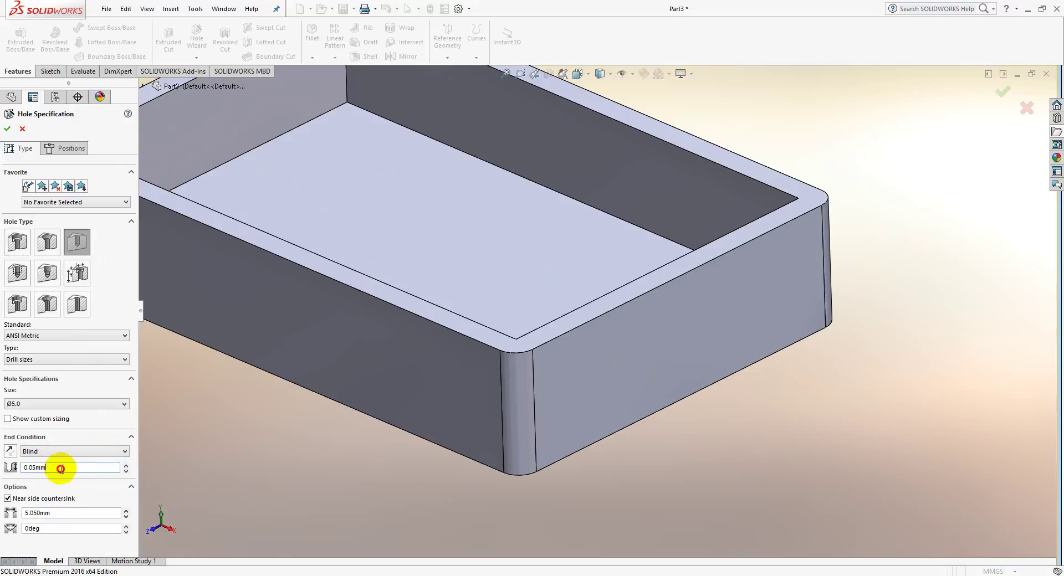
pyautogui.doubleClick(60, 469)
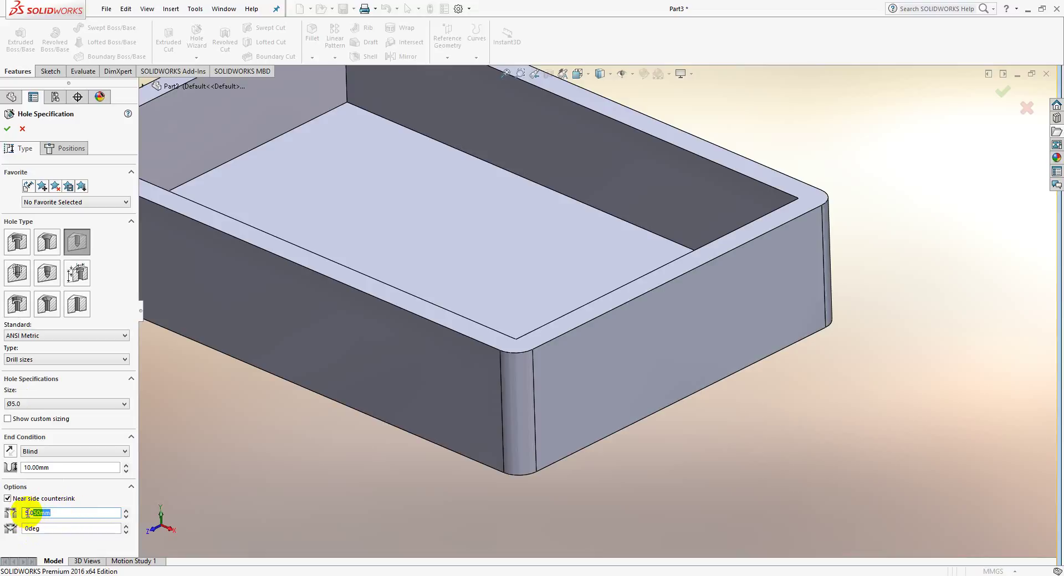
pyautogui.click(60, 513)
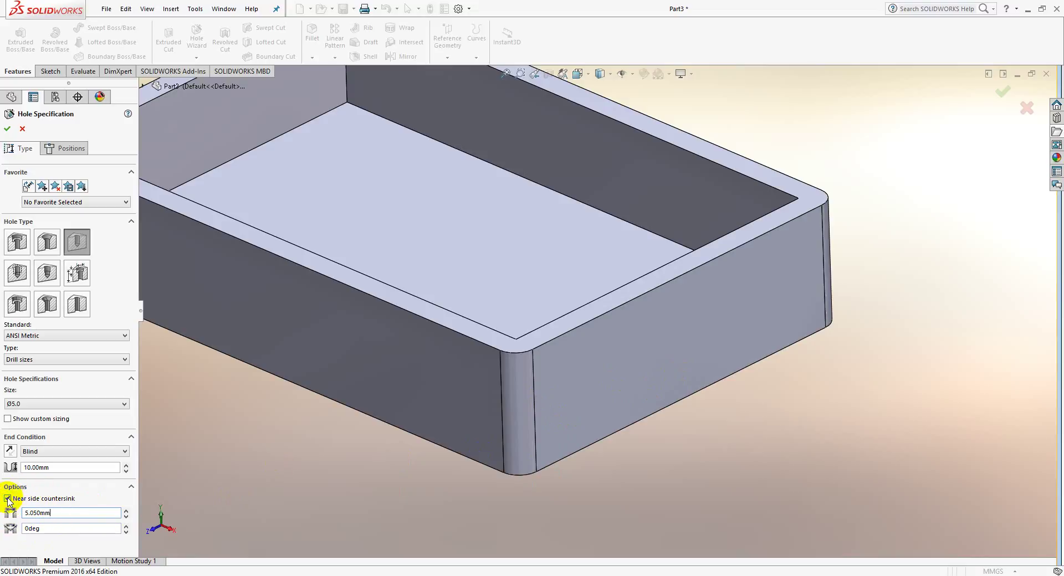
pyautogui.moveTo(29, 513); pyautogui.dragTo(107, 503)
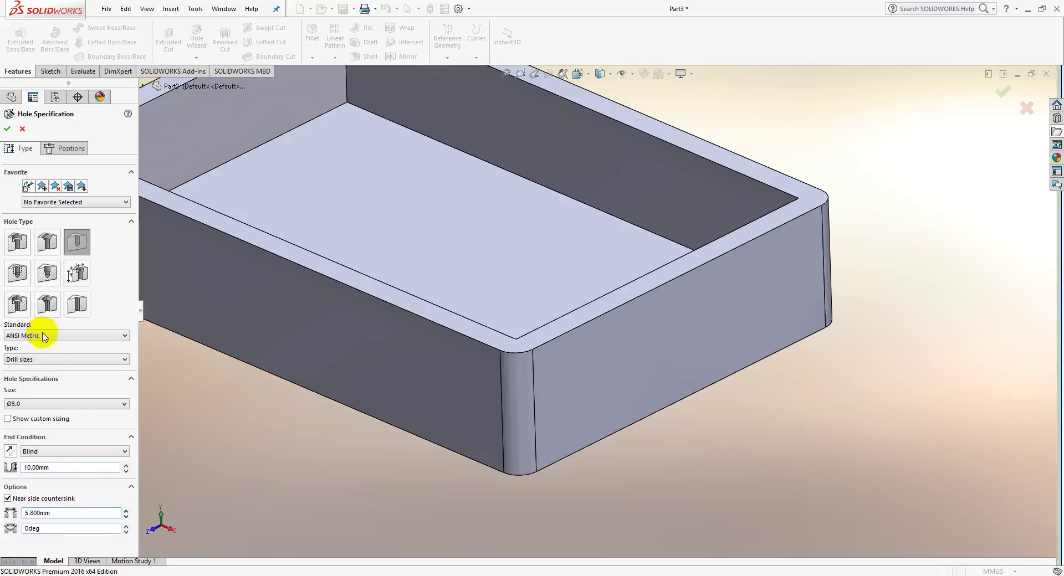
# Place three holes on the outer face of the tray's short side wall, two close together and one apart.
pyautogui.click(56, 150)
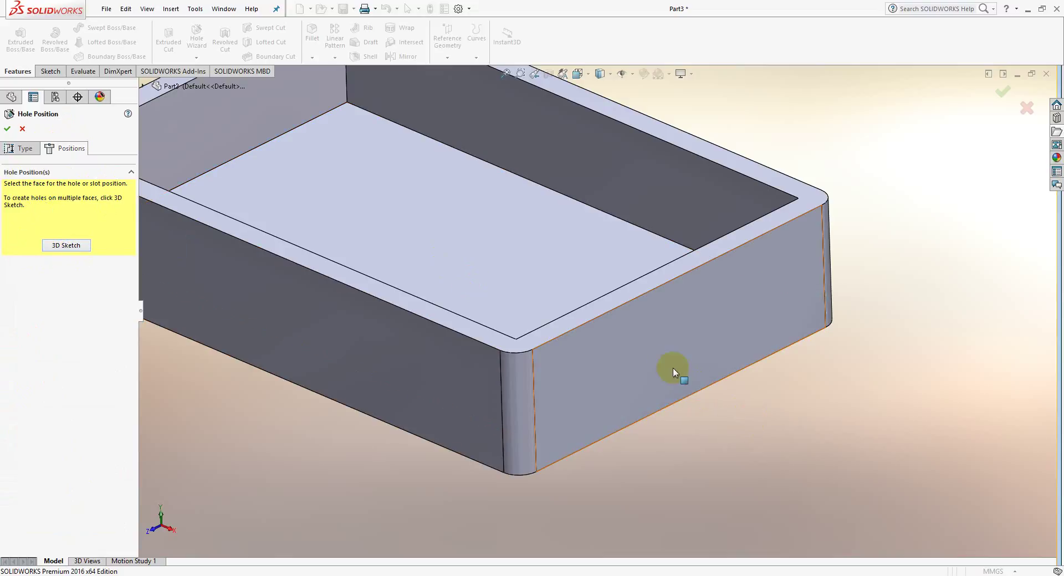
pyautogui.click(650, 335)
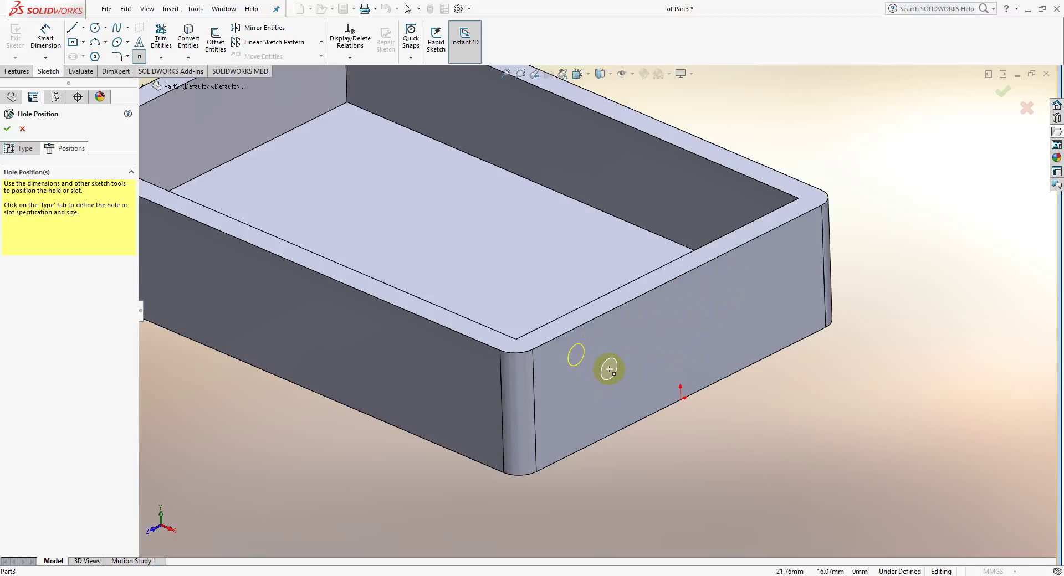
pyautogui.click(610, 369)
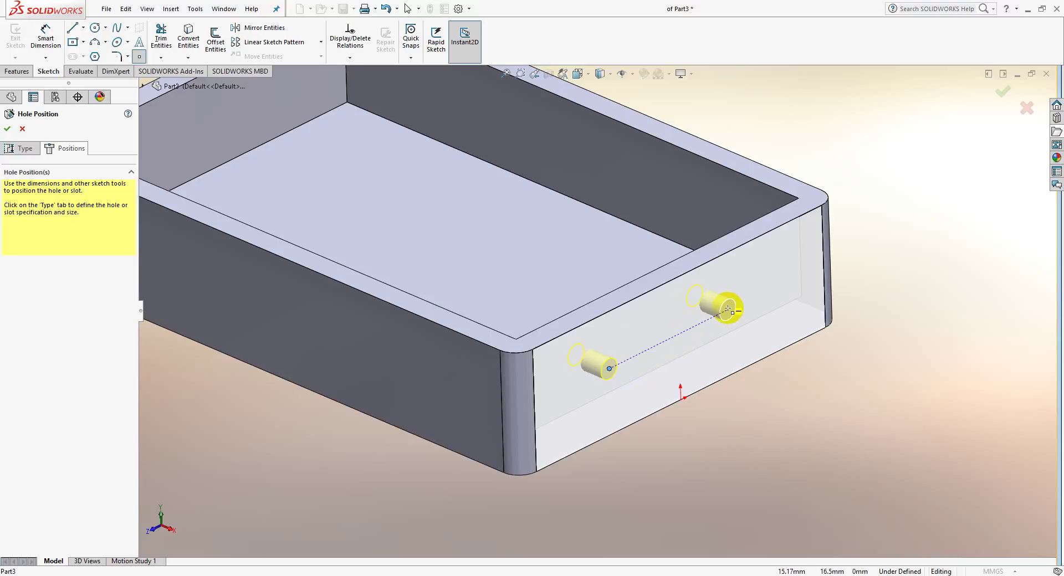
pyautogui.click(732, 295)
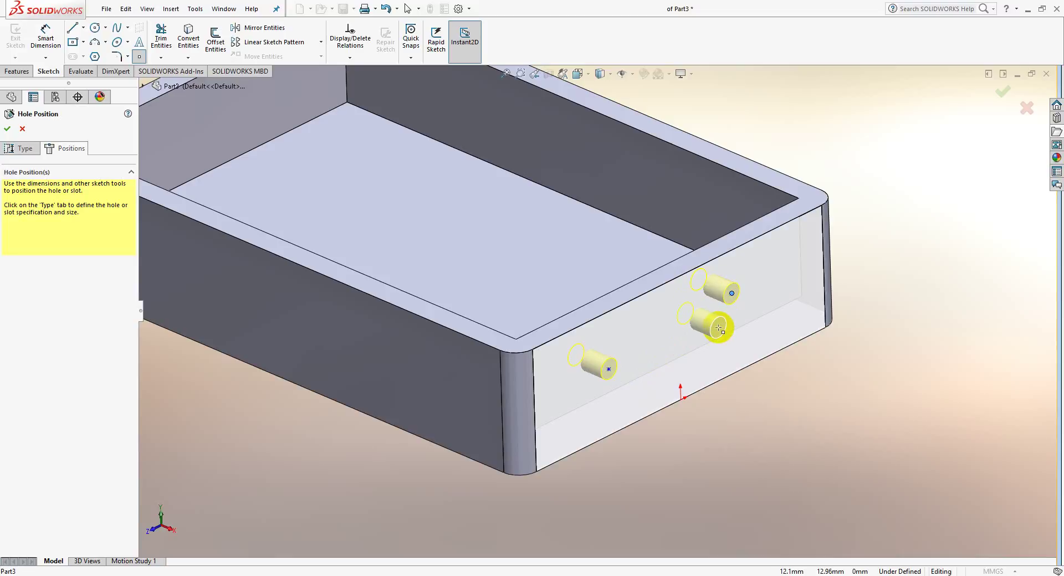
pyautogui.click(719, 327)
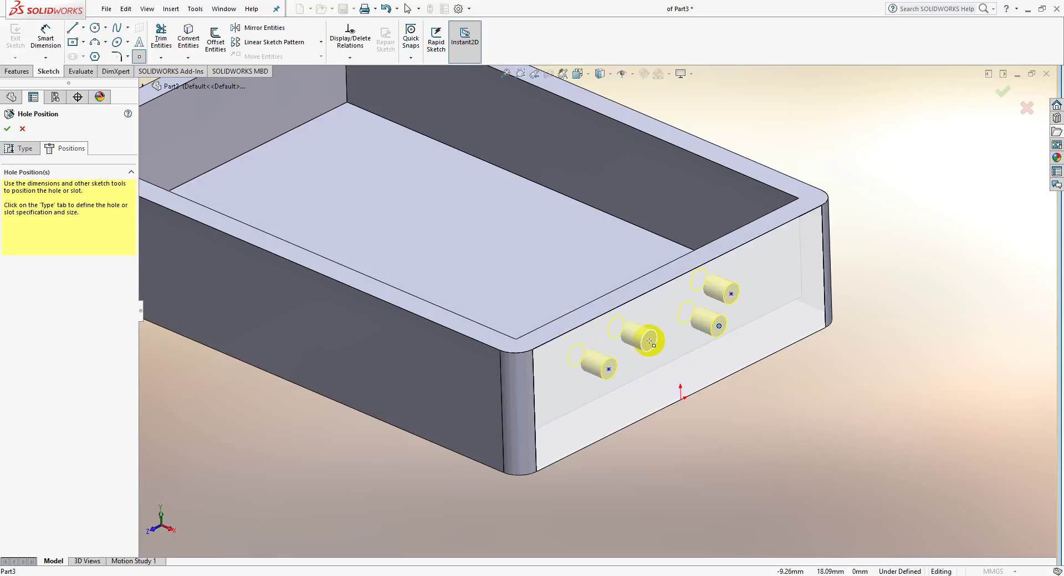
# Inspect the hole preview inside the side wall and set the blind hole depth to 7 mm.
pyautogui.moveTo(648, 356); pyautogui.dragTo(712, 452, button='middle')
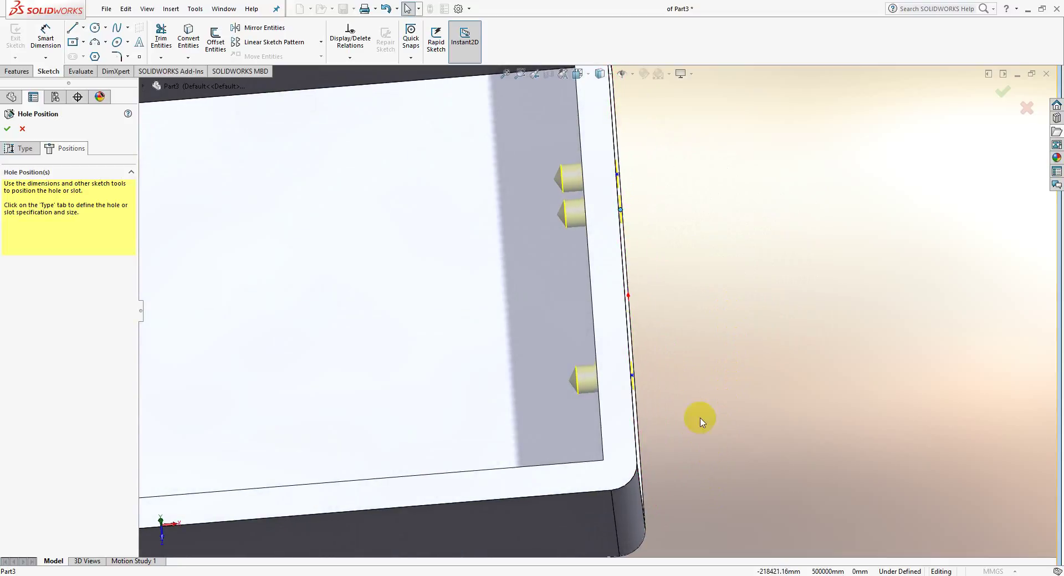
pyautogui.scroll(4, 596, 312)
pyautogui.scroll(-6, 593, 223)
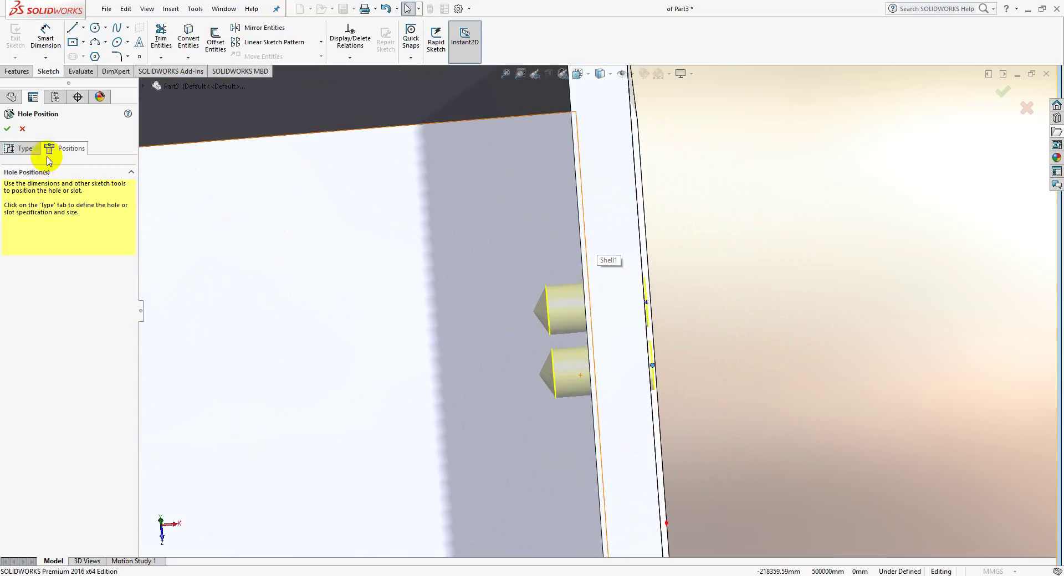
pyautogui.click(18, 146)
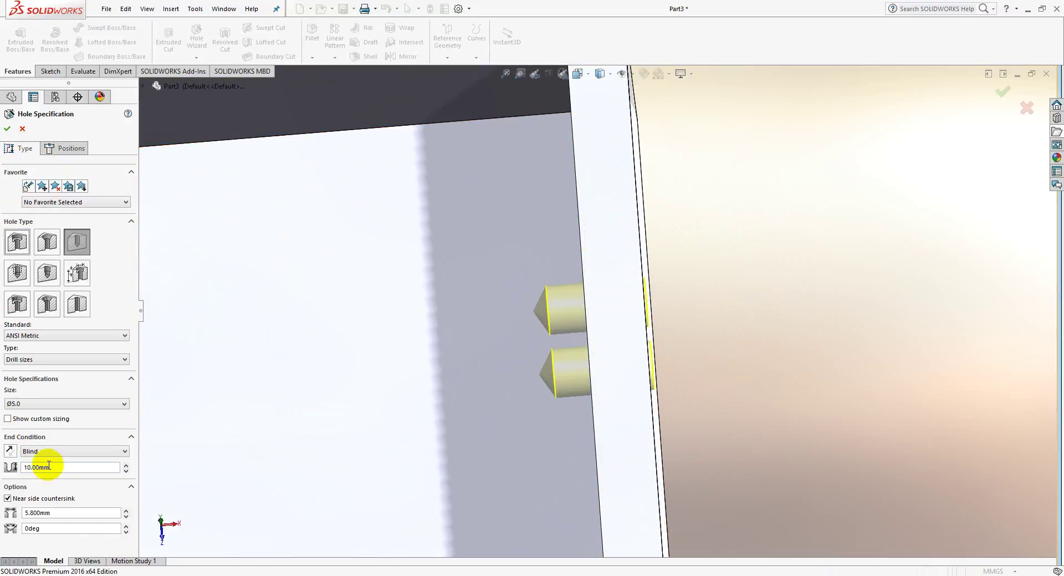
pyautogui.click(50, 467)
pyautogui.moveTo(568, 314); pyautogui.dragTo(576, 291, button='middle')
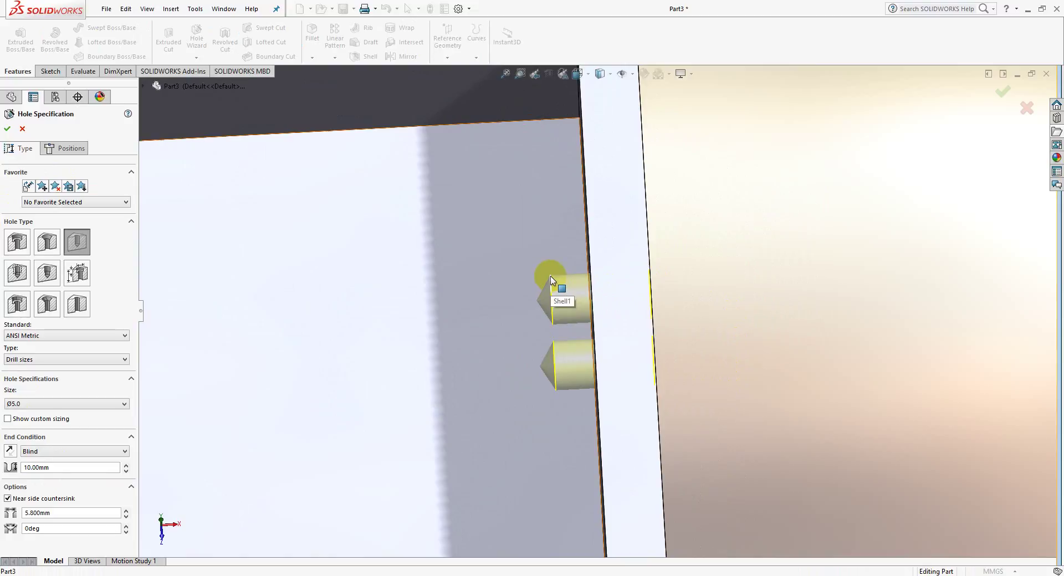
pyautogui.moveTo(581, 305); pyautogui.dragTo(649, 311, button='middle')
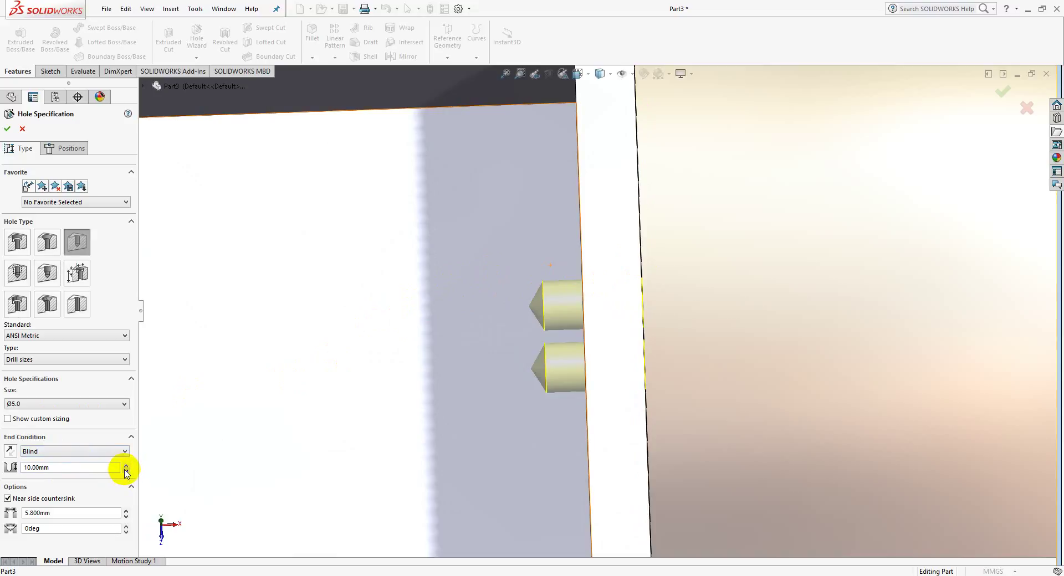
pyautogui.moveTo(80, 468); pyautogui.dragTo(0, 477)
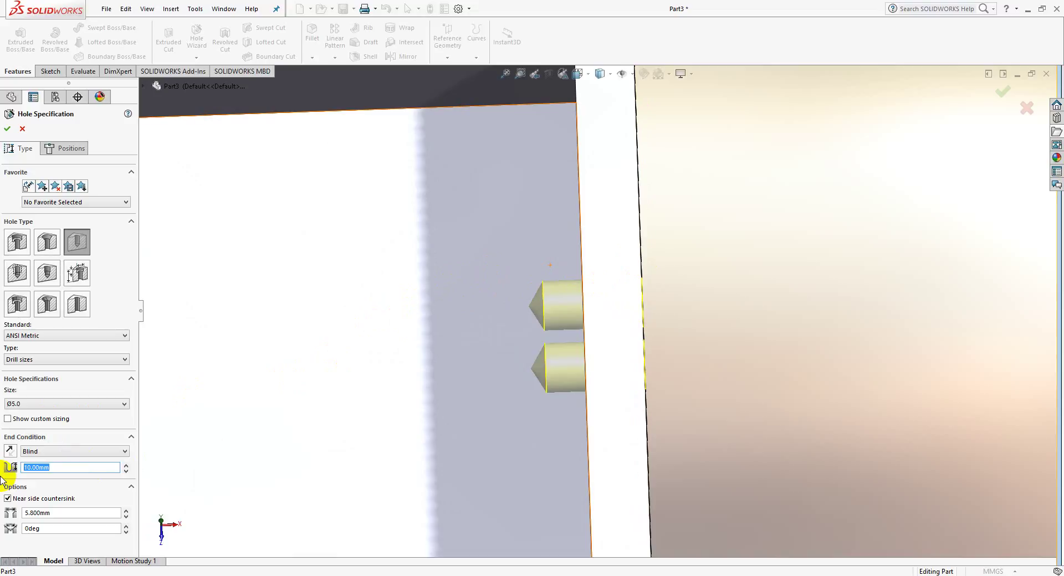
pyautogui.press('Return')
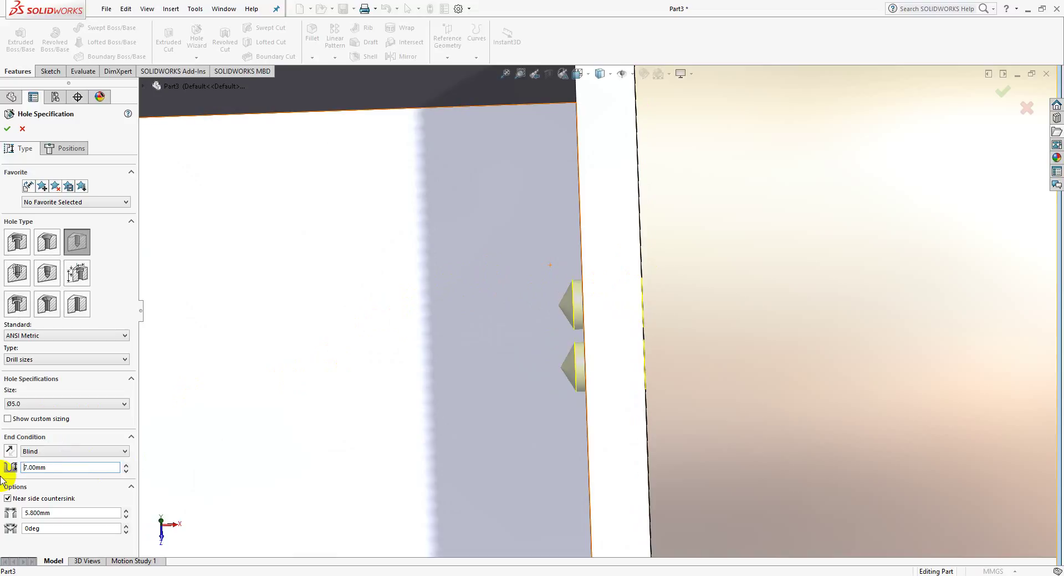
# Set the blind hole depth to 6 mm and check the drill tips against the inner wall.
pyautogui.moveTo(69, 466); pyautogui.dragTo(2, 478)
pyautogui.write('6')
pyautogui.press('Return')
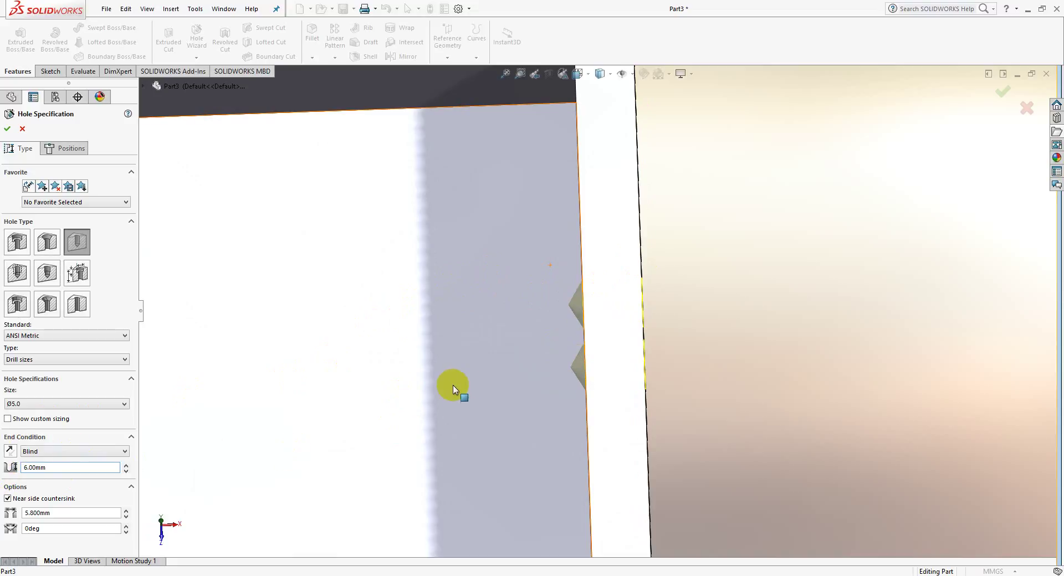
pyautogui.moveTo(495, 383)
pyautogui.mouseDown(button='middle')
pyautogui.moveTo(523, 385)
pyautogui.moveTo(494, 383)
pyautogui.mouseUp(button='middle')
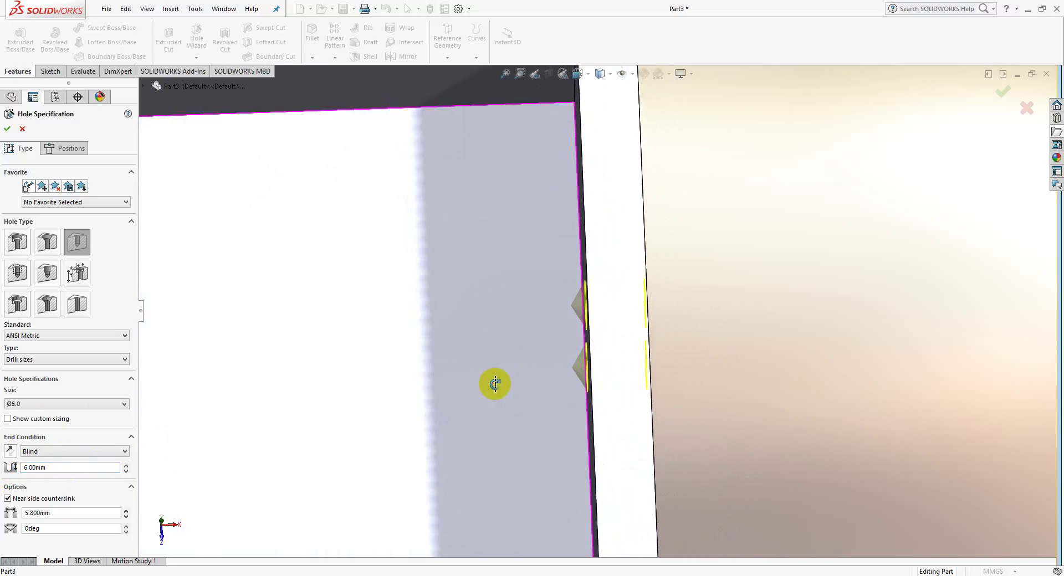
# Set the blind hole depth back to 7 mm and create the three holes in the side wall.
pyautogui.click(46, 451)
pyautogui.click(52, 467)
pyautogui.moveTo(52, 469); pyautogui.dragTo(2, 473)
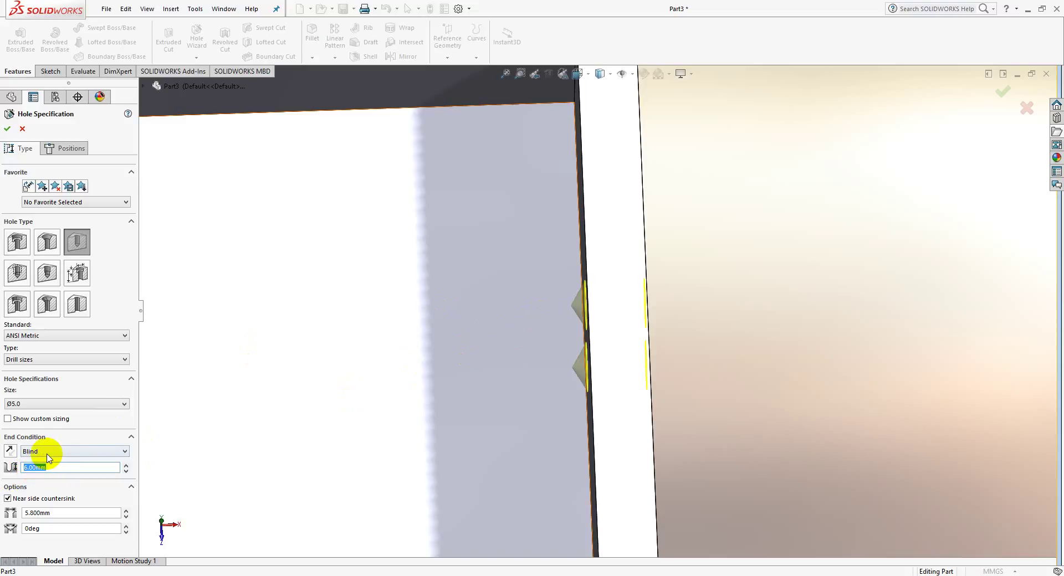
pyautogui.press('Return')
pyautogui.moveTo(494, 433); pyautogui.dragTo(406, 280, button='middle')
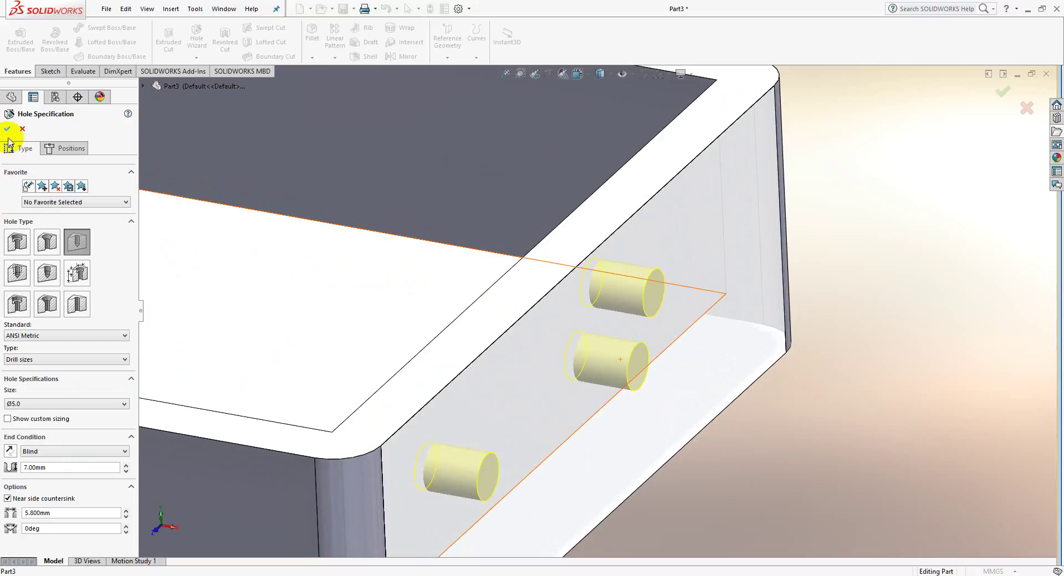
pyautogui.scroll(3, 612, 376)
pyautogui.moveTo(622, 415)
pyautogui.mouseDown(button='middle')
pyautogui.moveTo(604, 366)
pyautogui.moveTo(560, 351)
pyautogui.moveTo(543, 366)
pyautogui.moveTo(565, 376)
pyautogui.mouseUp(button='middle')
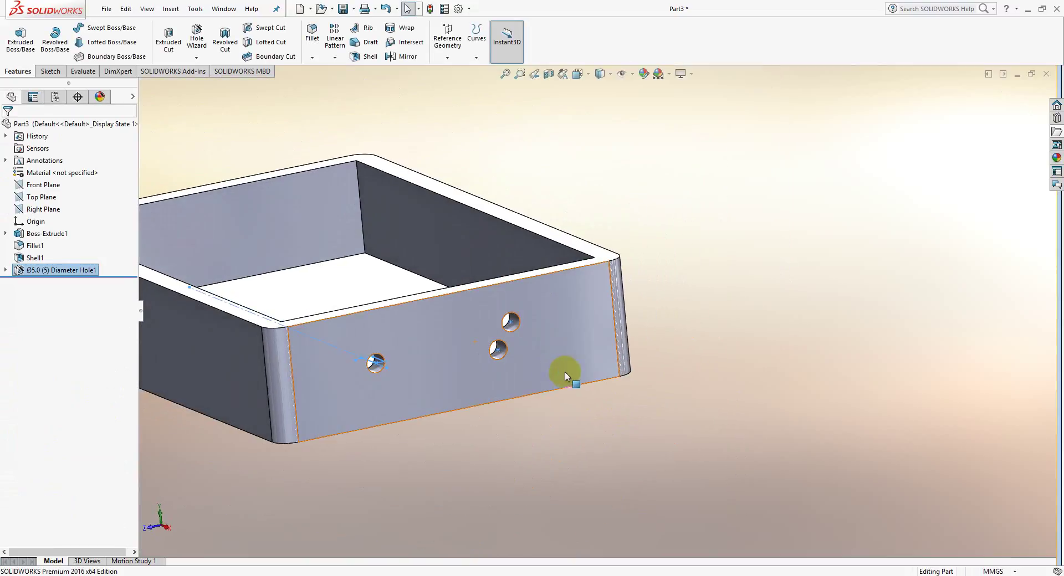
pyautogui.click(518, 427)
pyautogui.scroll(-5, 416, 345)
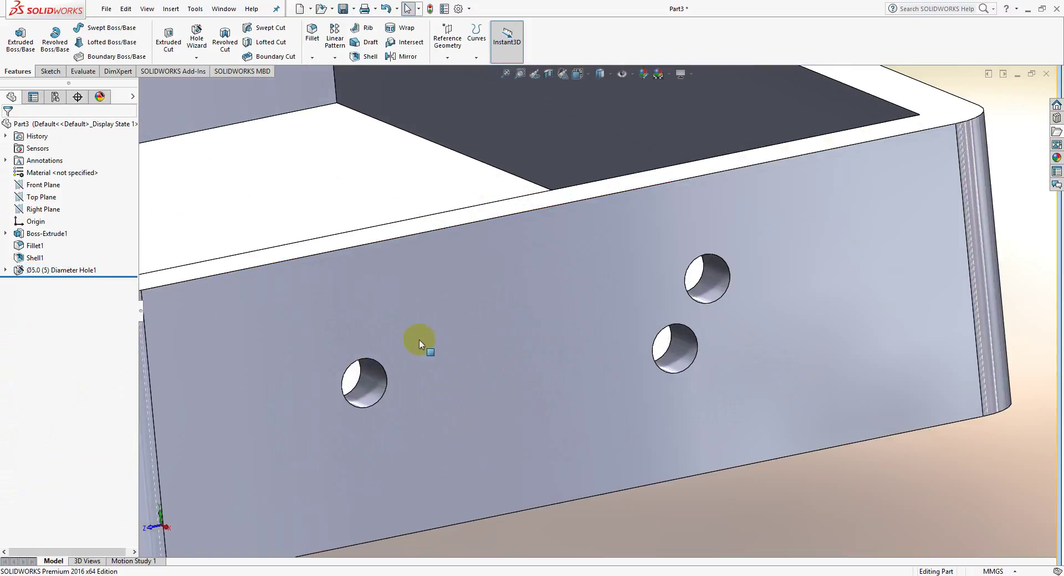
# Reopen the hole feature's positions and dimension the single hole 25 mm from the nearest vertical edge of the short wall.
pyautogui.click(43, 271)
pyautogui.click(51, 239)
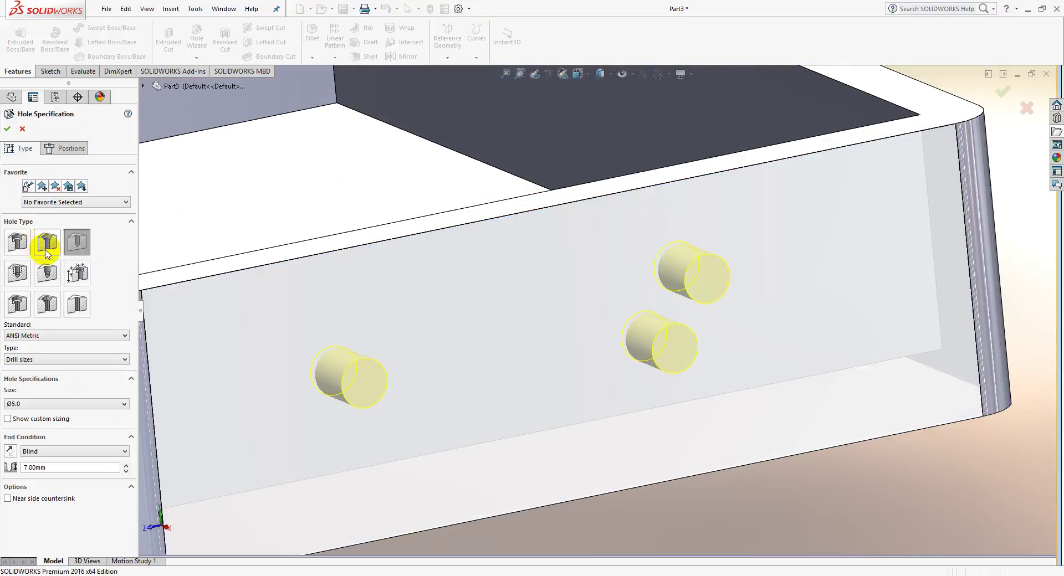
pyautogui.click(63, 146)
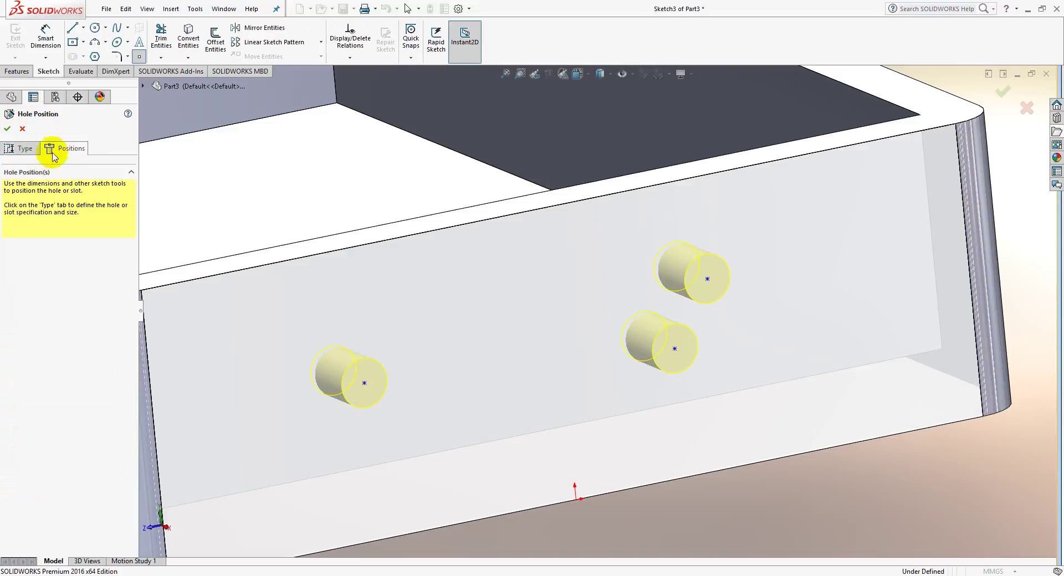
pyautogui.scroll(3, 596, 311)
pyautogui.click(45, 34)
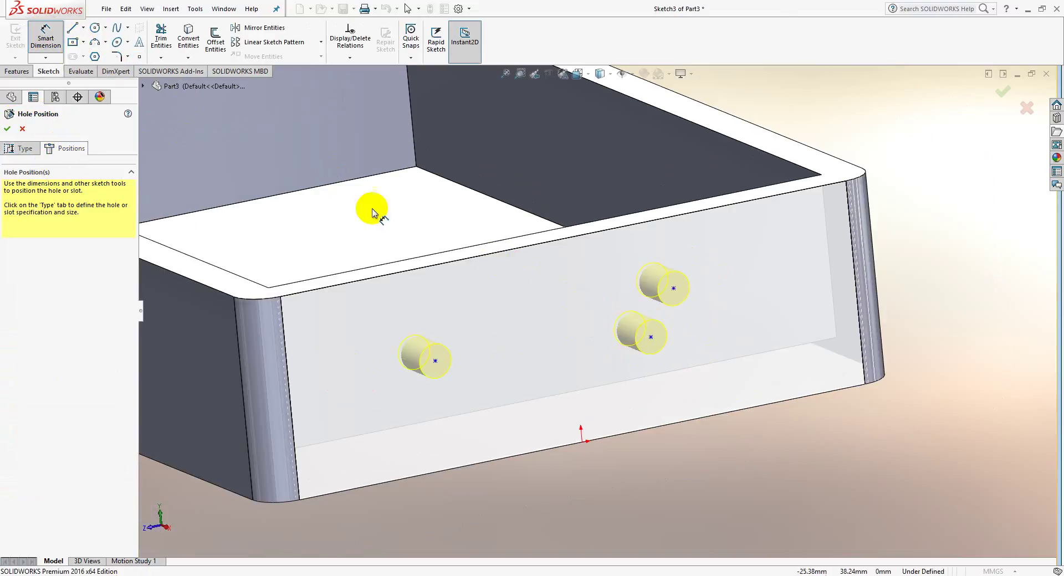
pyautogui.click(283, 319)
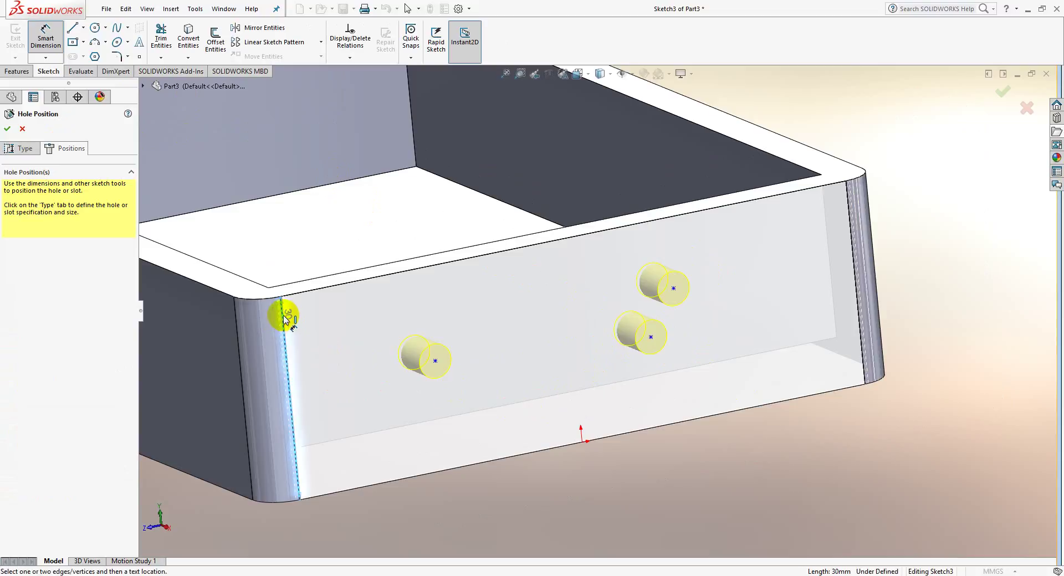
pyautogui.click(435, 362)
pyautogui.click(381, 426)
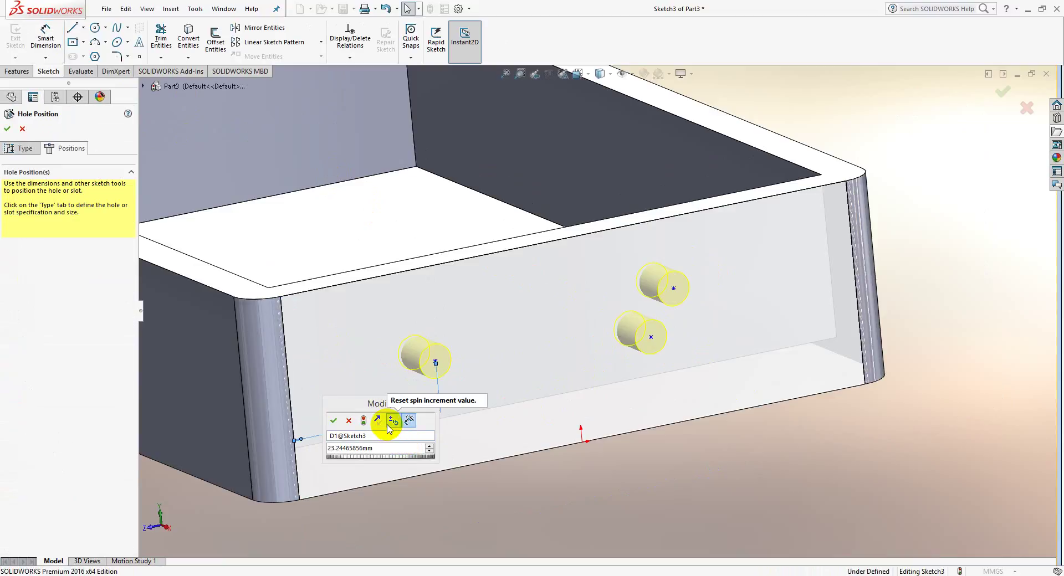
pyautogui.press('Return')
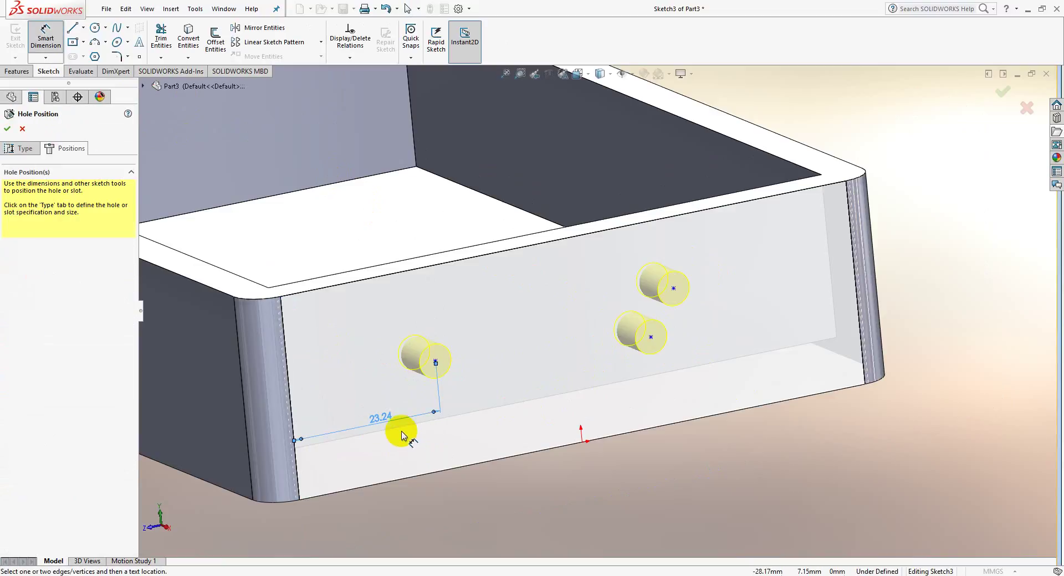
pyautogui.doubleClick(380, 417)
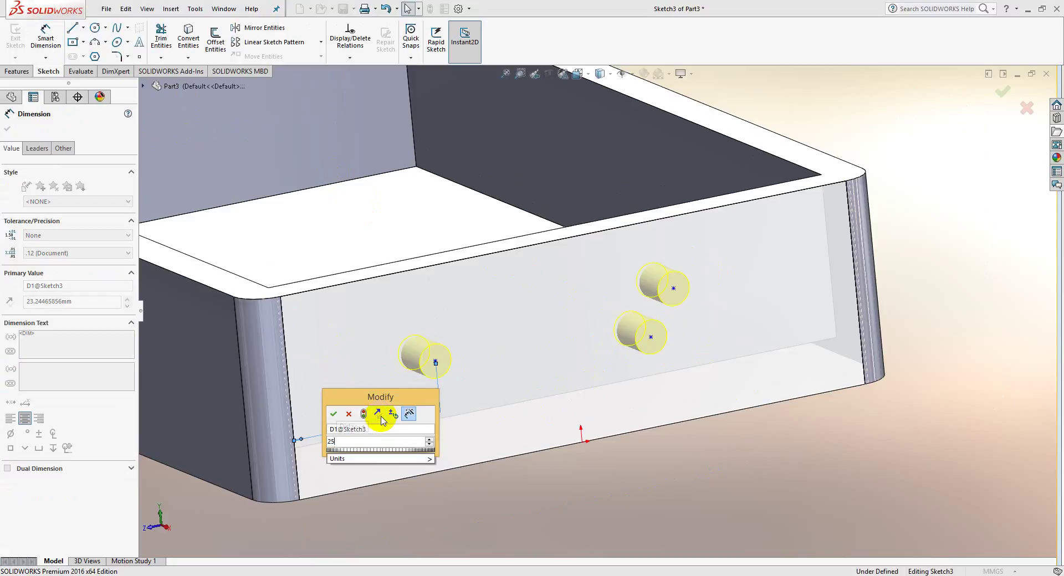
pyautogui.press('Return')
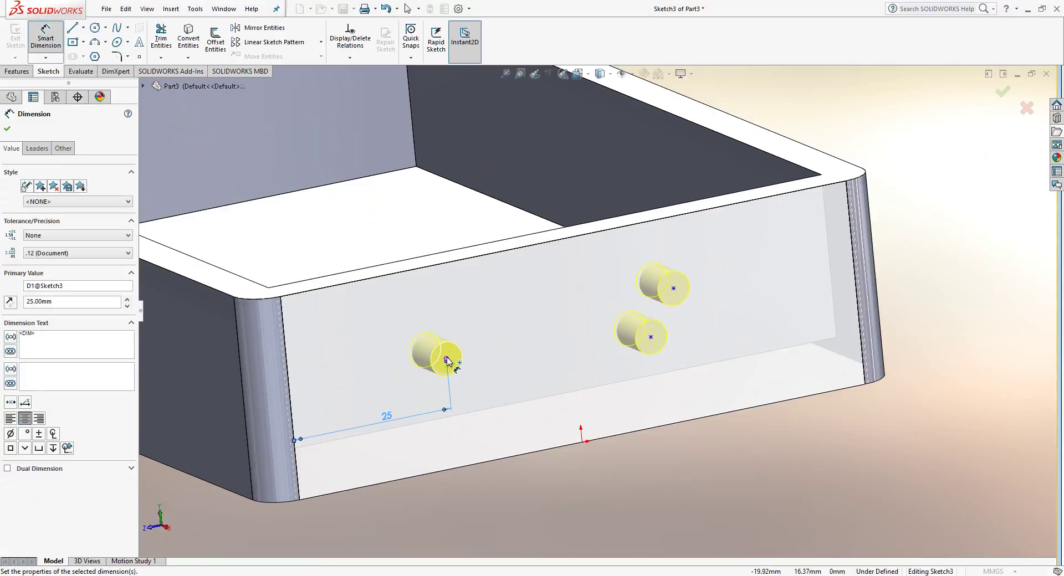
# Dimension the single hole's height above the wall's bottom edge.
pyautogui.click(447, 360)
pyautogui.click(494, 459)
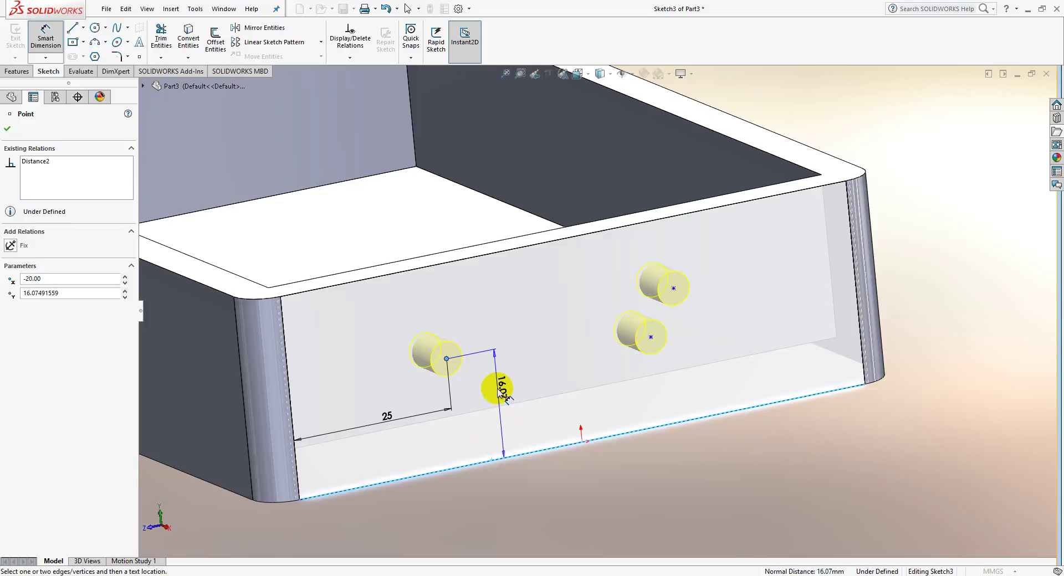
pyautogui.click(501, 401)
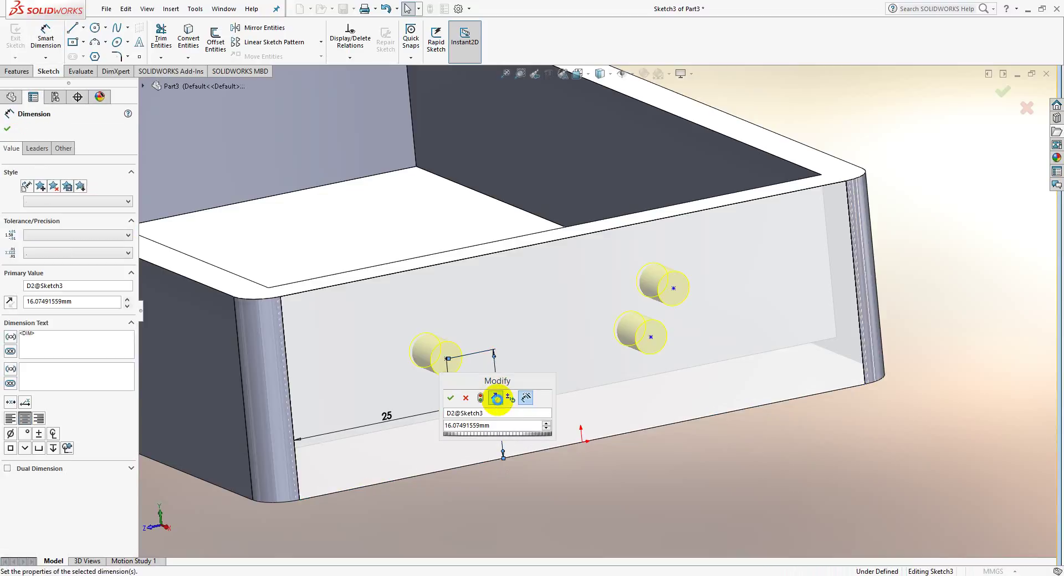
pyautogui.click(507, 399)
# Dimension the lower of the two paired holes 15 mm above the wall's bottom edge.
pyautogui.click(651, 338)
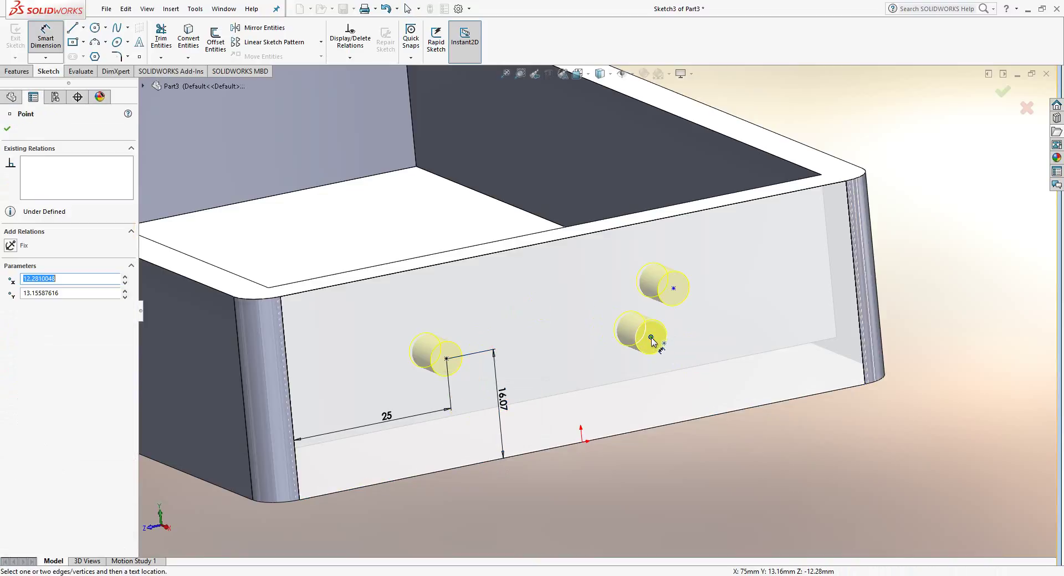
pyautogui.click(641, 432)
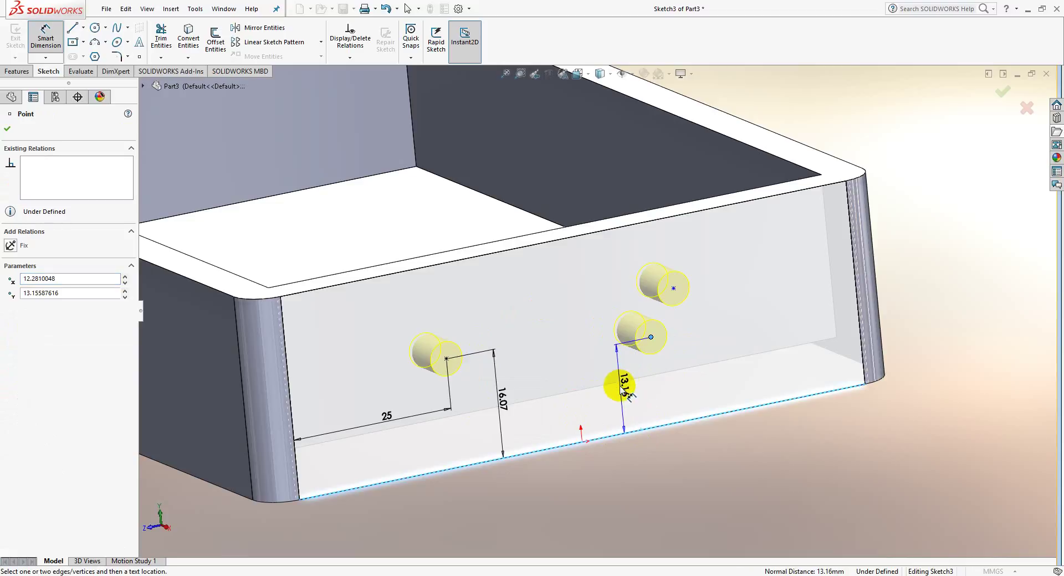
pyautogui.click(613, 385)
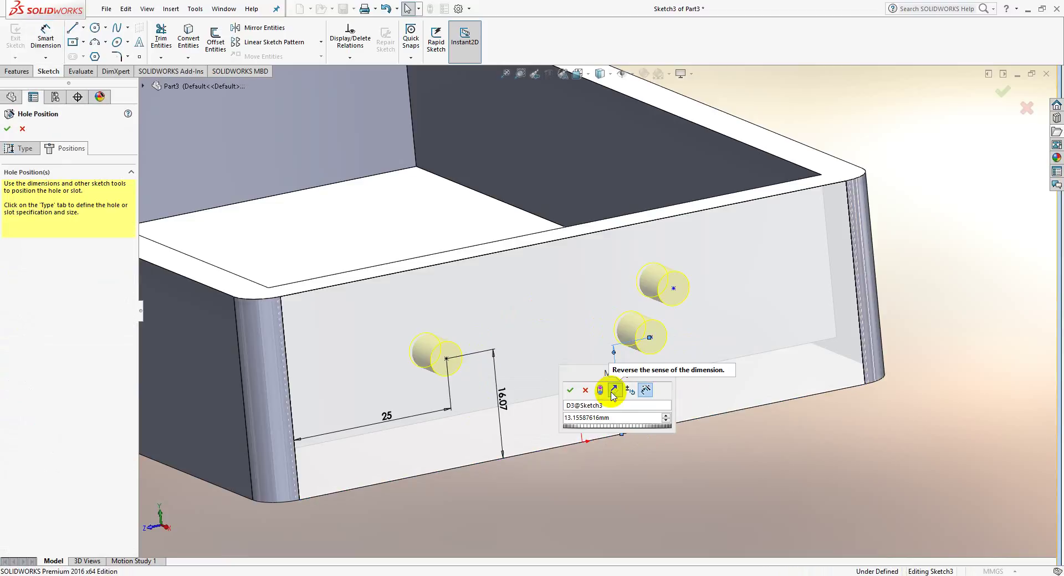
pyautogui.doubleClick(623, 422)
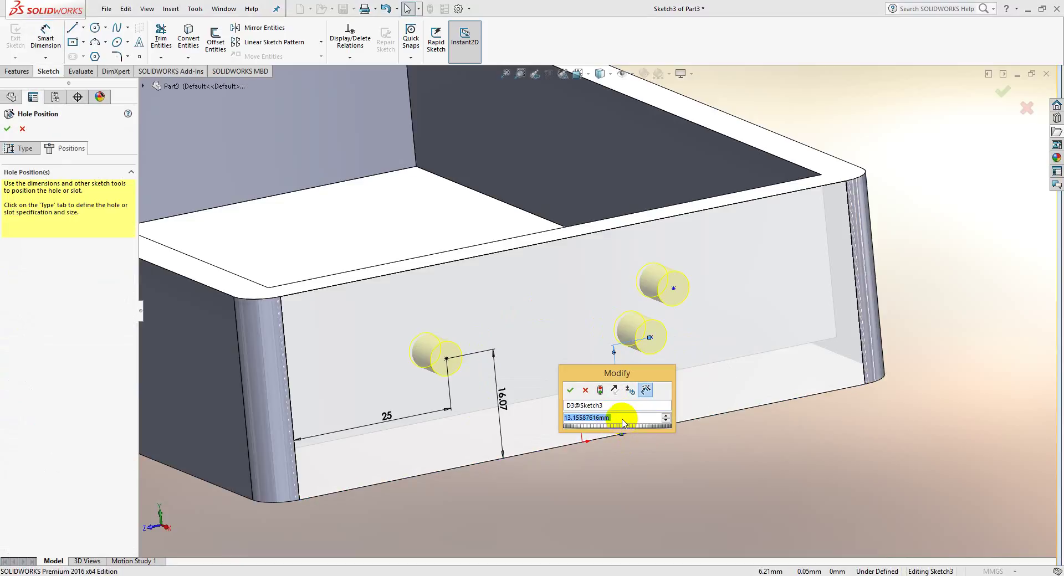
pyautogui.write('15')
pyautogui.press('Return')
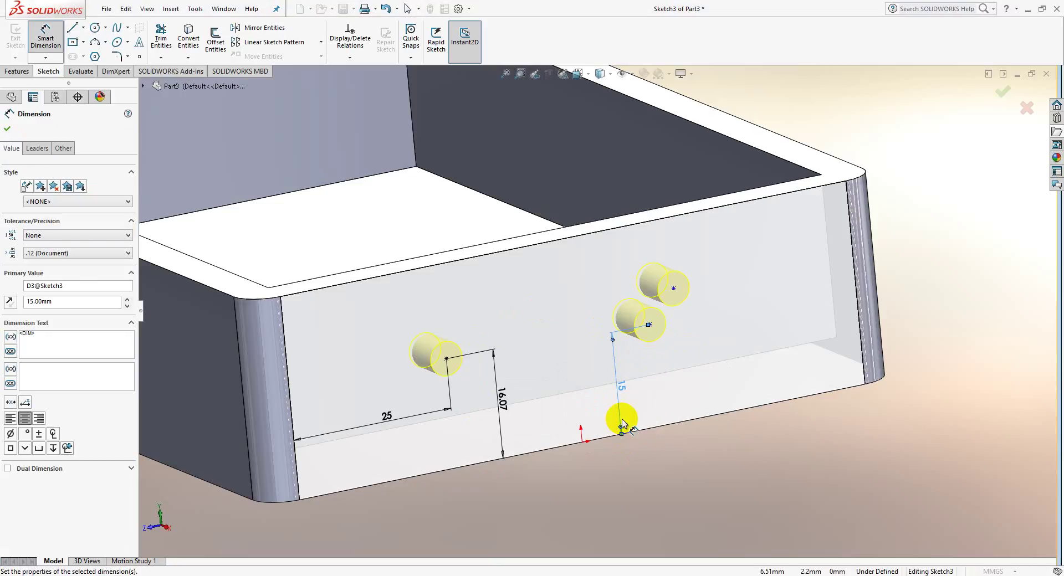
# Dimension the lower paired hole 35 mm from the vertical edge on the paired holes' side of the wall.
pyautogui.click(856, 259)
pyautogui.click(649, 324)
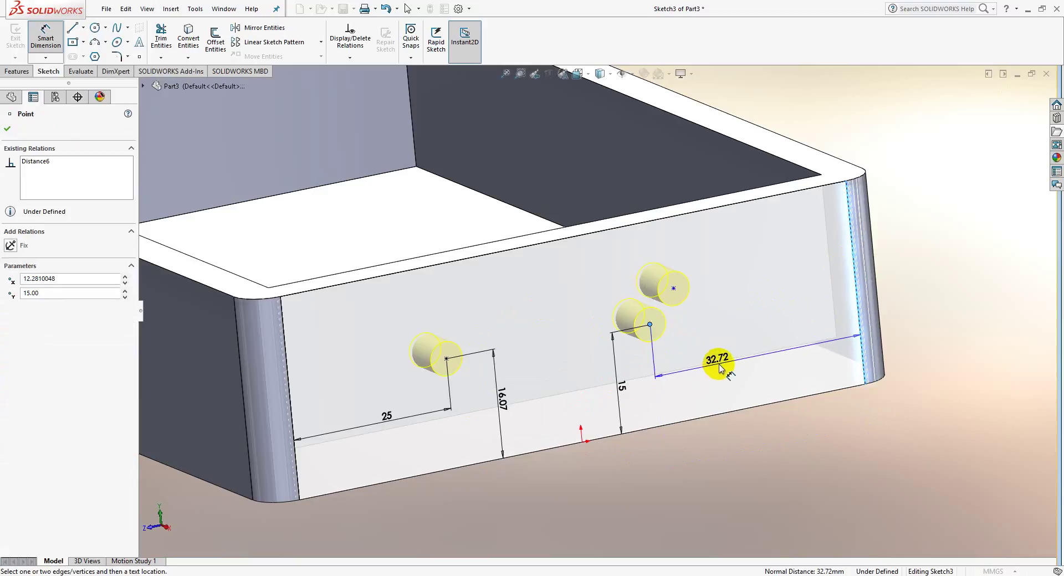
pyautogui.click(719, 369)
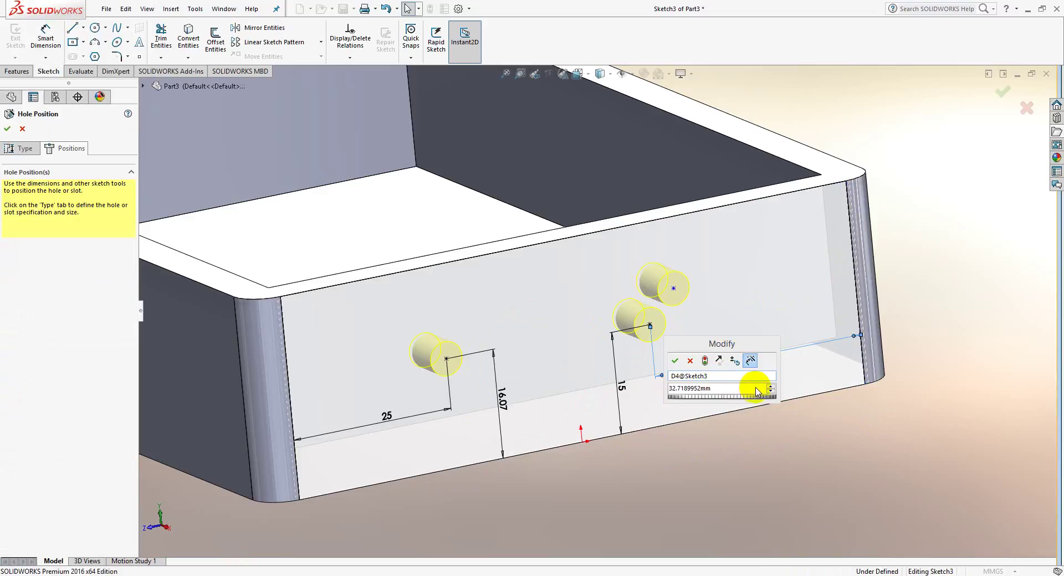
pyautogui.write('35')
pyautogui.press('Return')
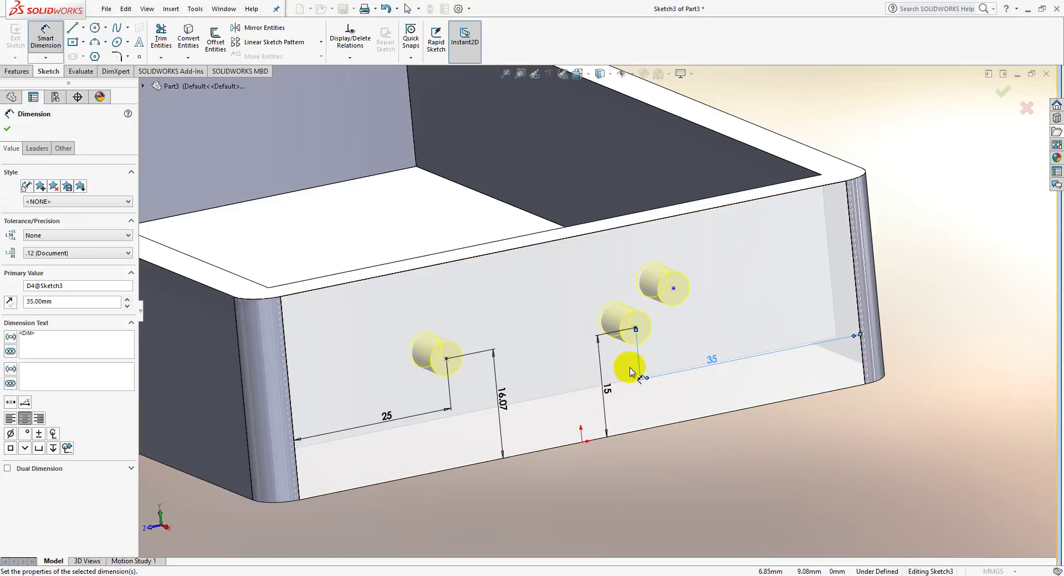
# Dimension the upper paired hole 28 mm from the same vertical edge of the wall.
pyautogui.click(854, 233)
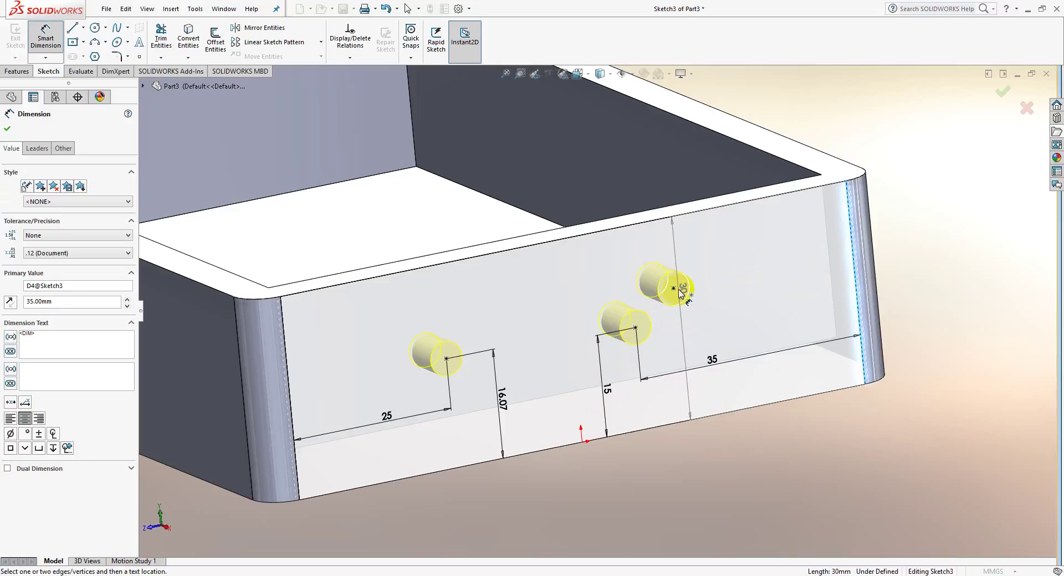
pyautogui.click(674, 289)
pyautogui.click(756, 307)
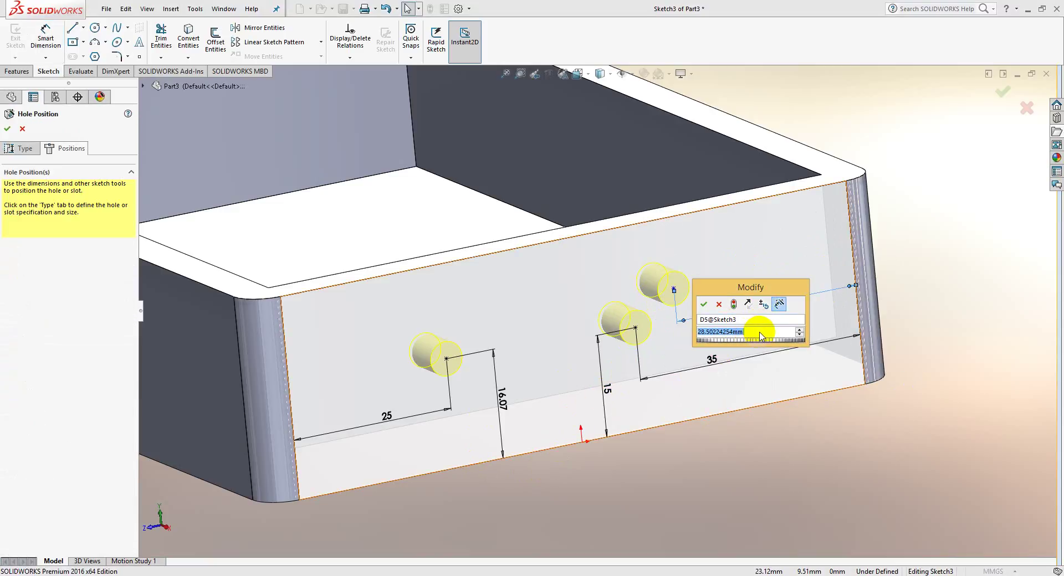
pyautogui.write('28')
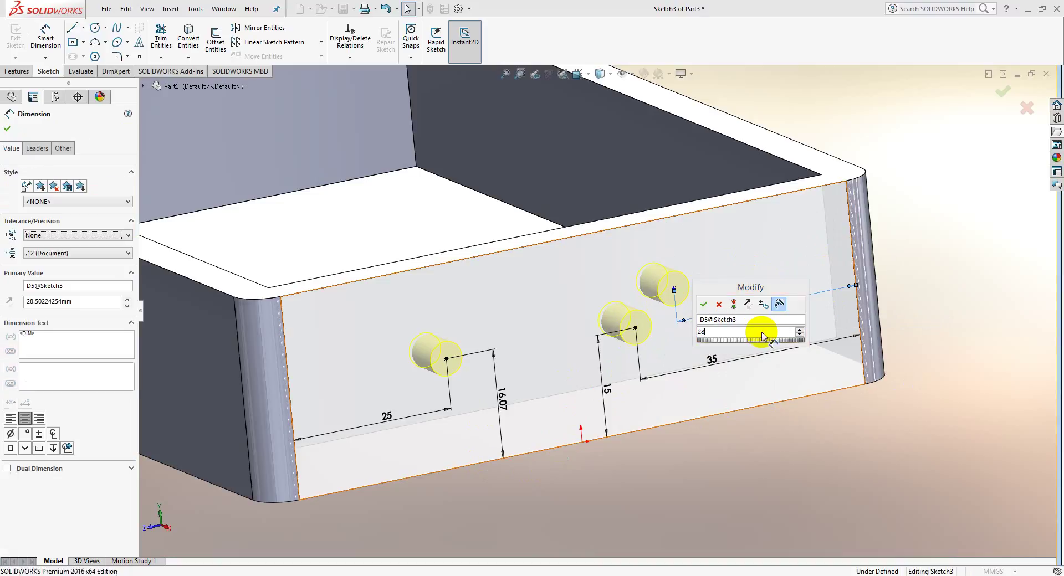
pyautogui.press('Return')
# Add a Horizontal relation between the two paired hole points and apply the hole position changes.
pyautogui.click(743, 256)
pyautogui.click(635, 329)
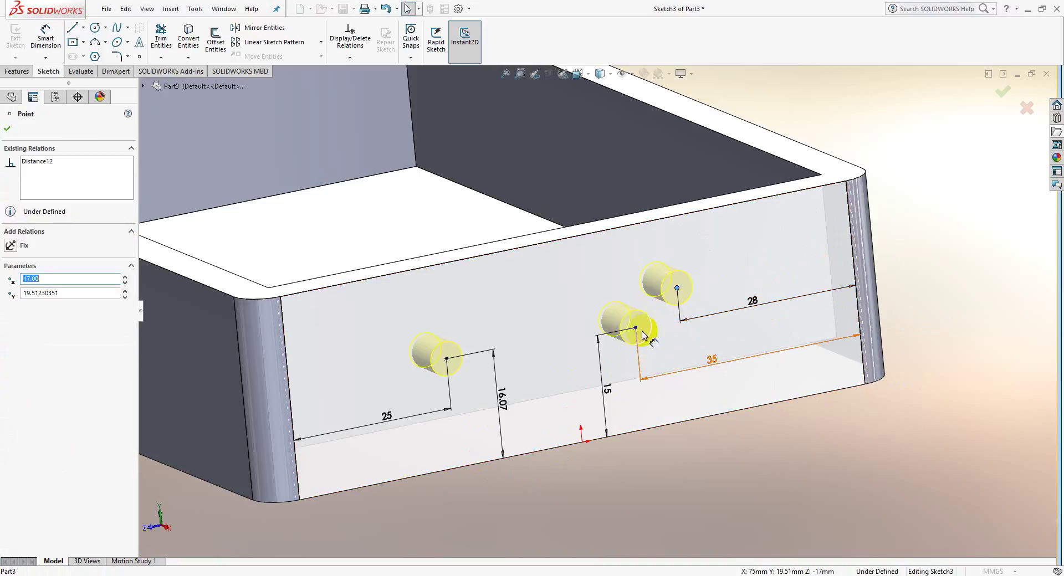
pyautogui.keyDown('ctrl'); pyautogui.click(677, 288); pyautogui.keyUp('ctrl')
pyautogui.click(667, 282)
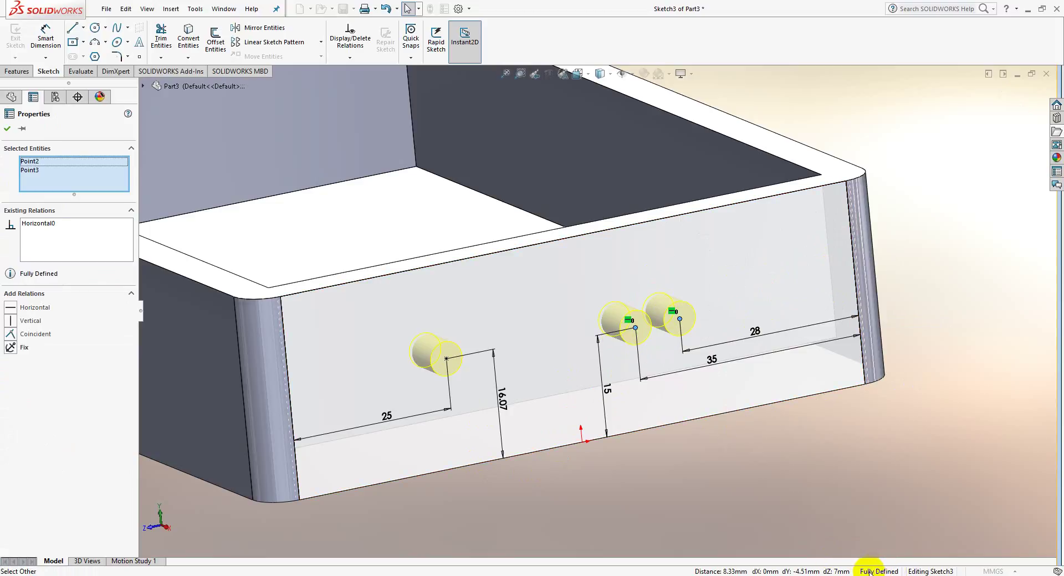
pyautogui.click(722, 485)
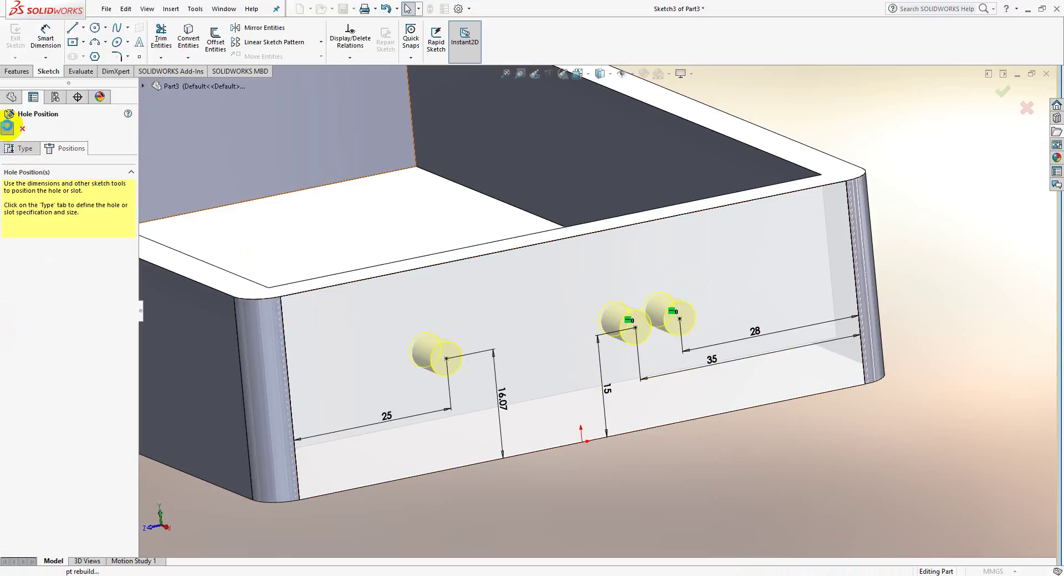
pyautogui.click(6, 129)
# Start a new Hole Wizard feature and set its hole type to Straight Tap.
pyautogui.moveTo(488, 252); pyautogui.dragTo(674, 290, button='middle')
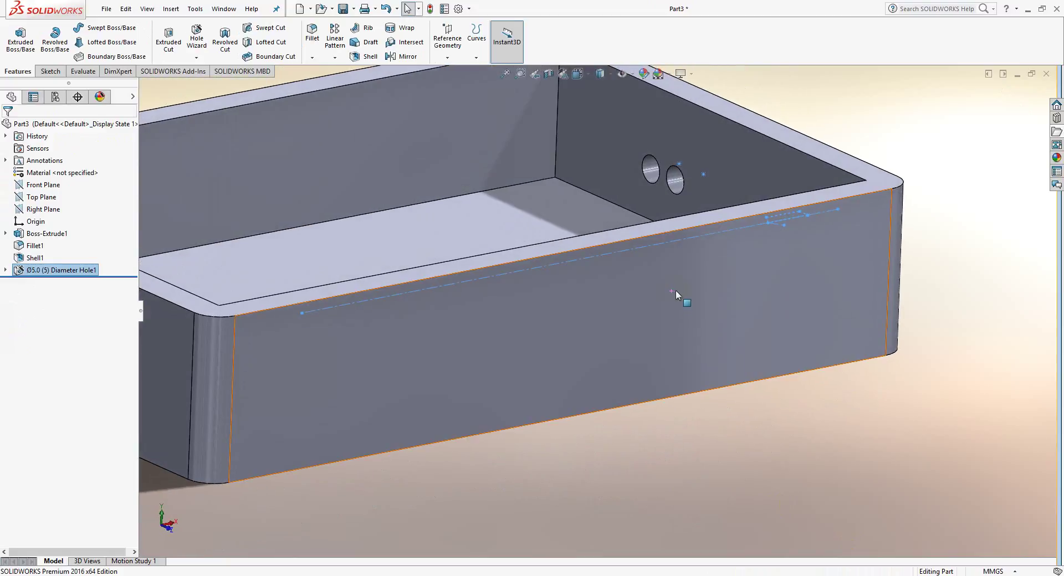
pyautogui.scroll(3, 555, 296)
pyautogui.scroll(-3, 513, 295)
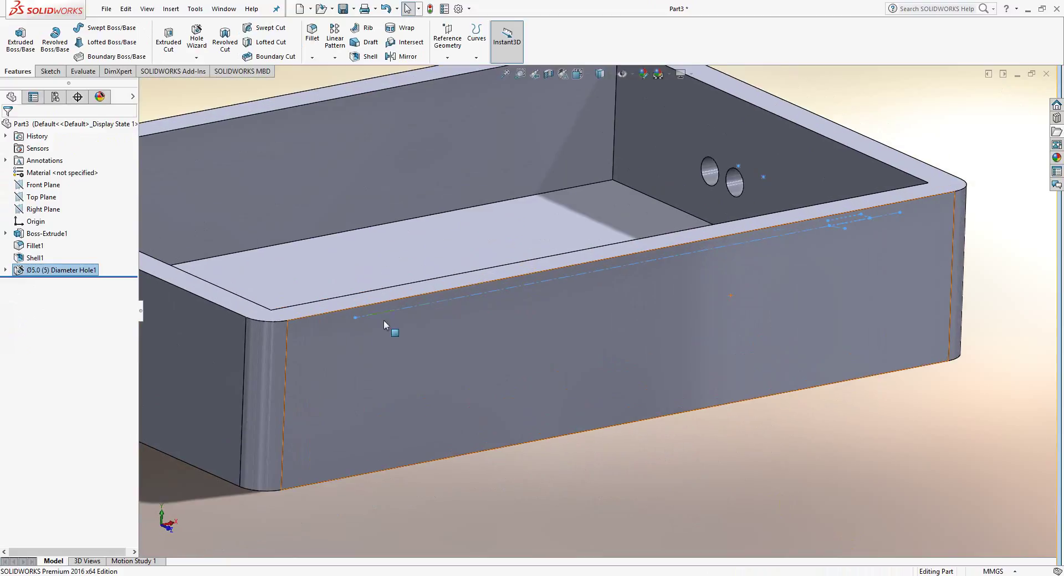
pyautogui.click(245, 95)
pyautogui.click(210, 44)
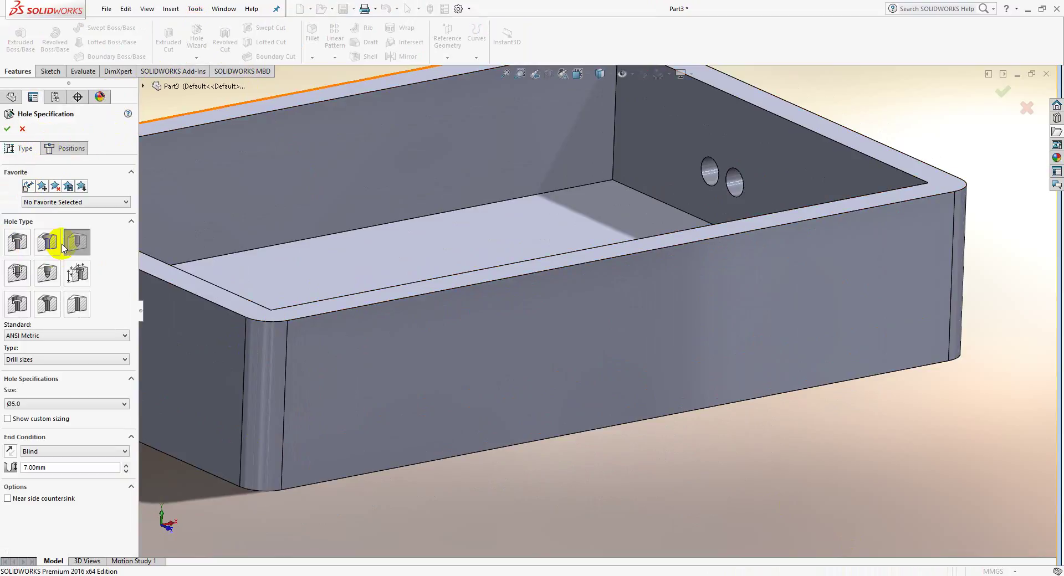
pyautogui.click(16, 273)
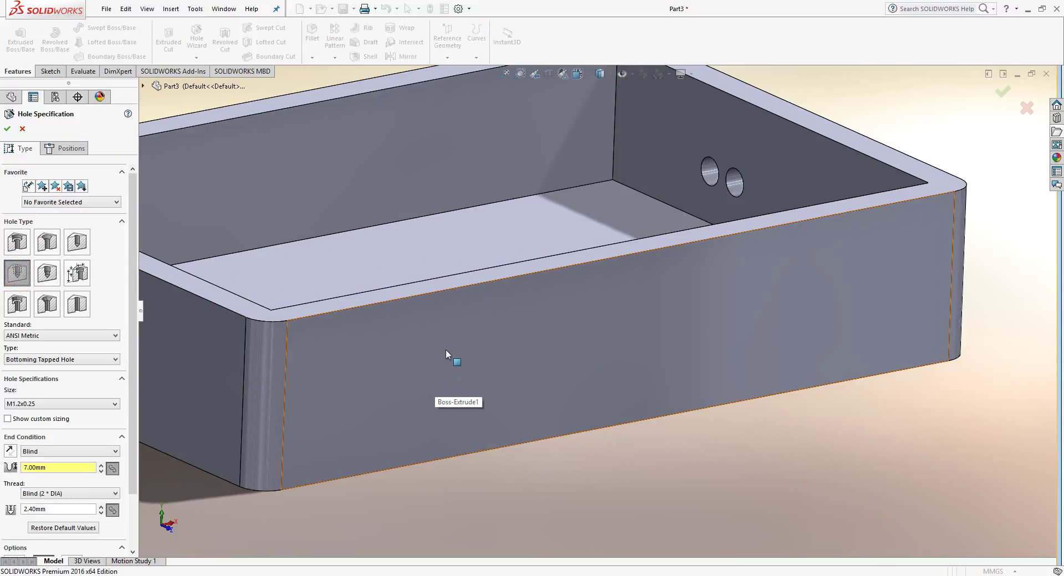
# Choose the ANSI Metric standard and the M5x0.8 size for the bottoming tapped hole.
pyautogui.click(78, 334)
pyautogui.moveTo(117, 376); pyautogui.dragTo(118, 359)
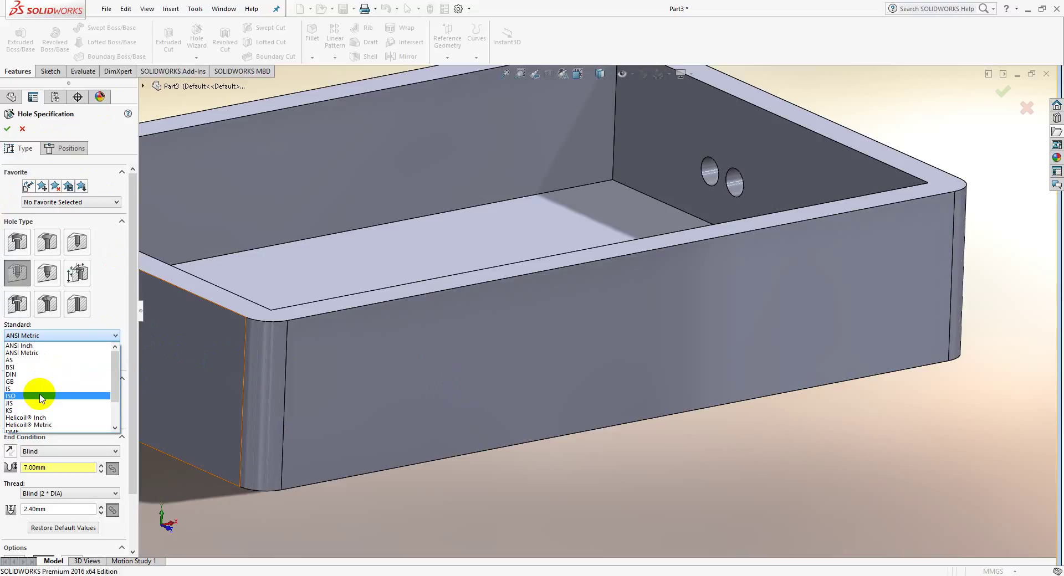
pyautogui.click(46, 353)
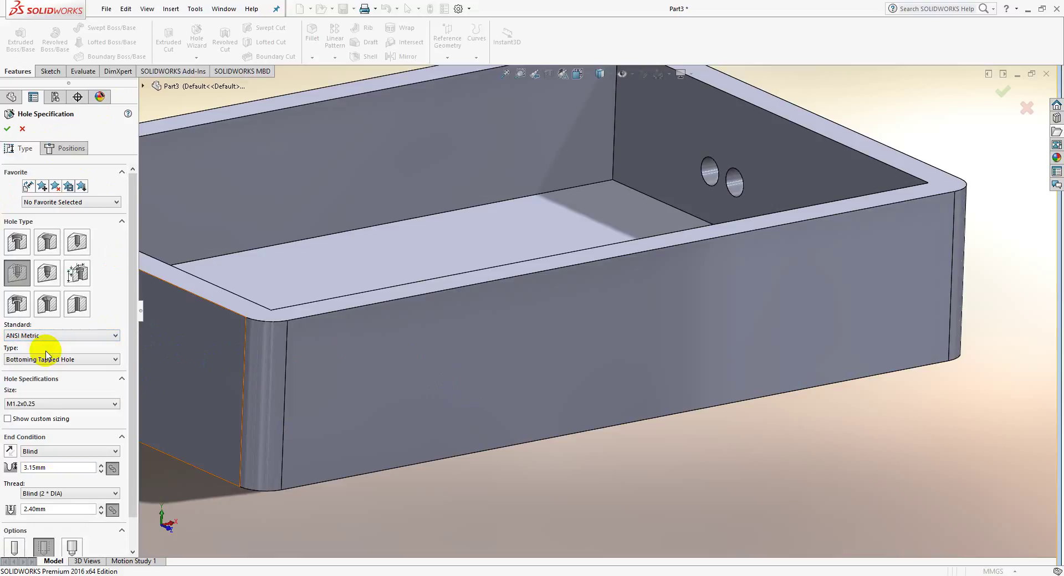
pyautogui.click(115, 338)
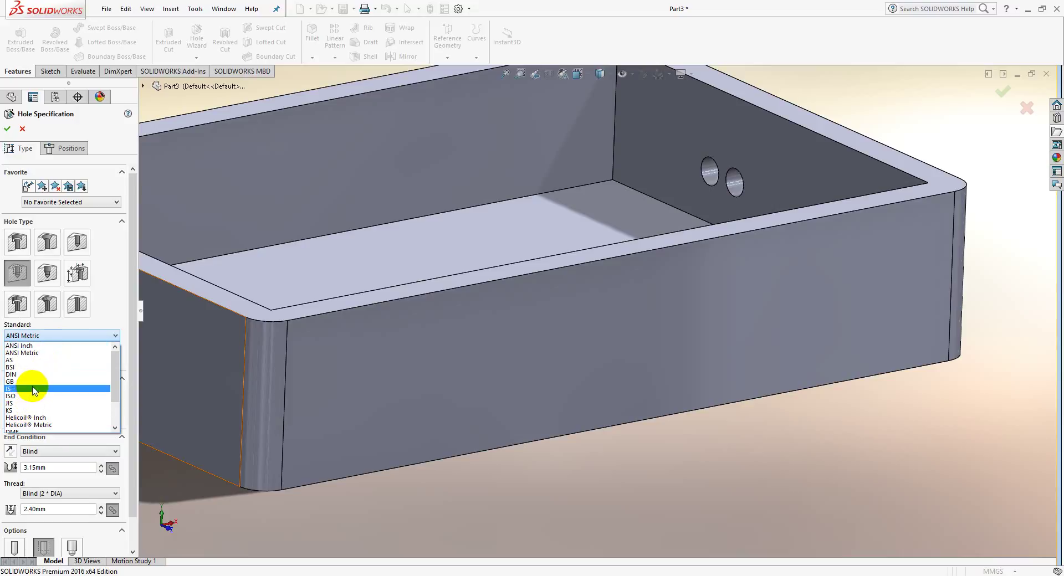
pyautogui.click(51, 353)
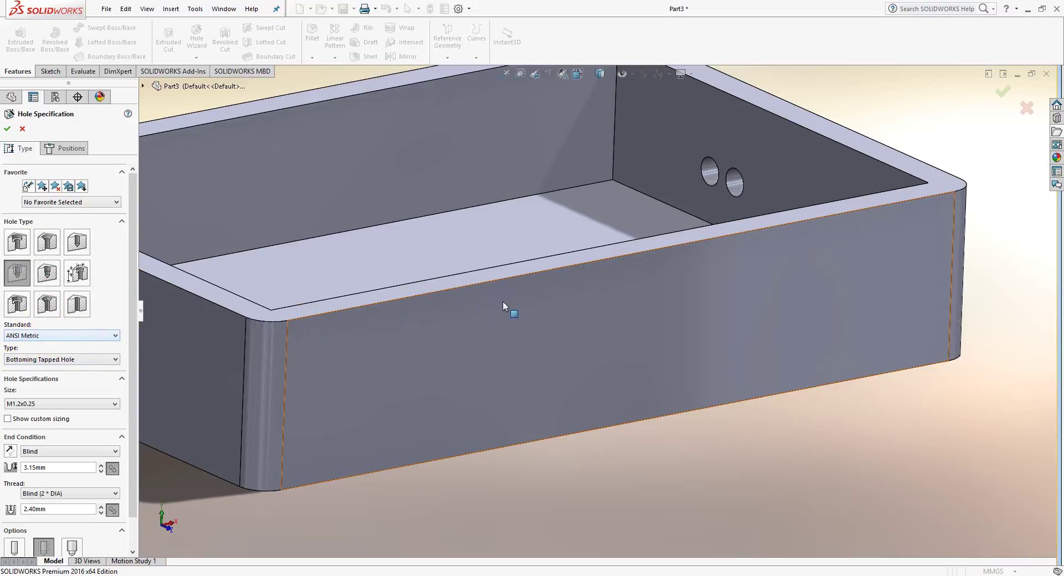
pyautogui.click(44, 404)
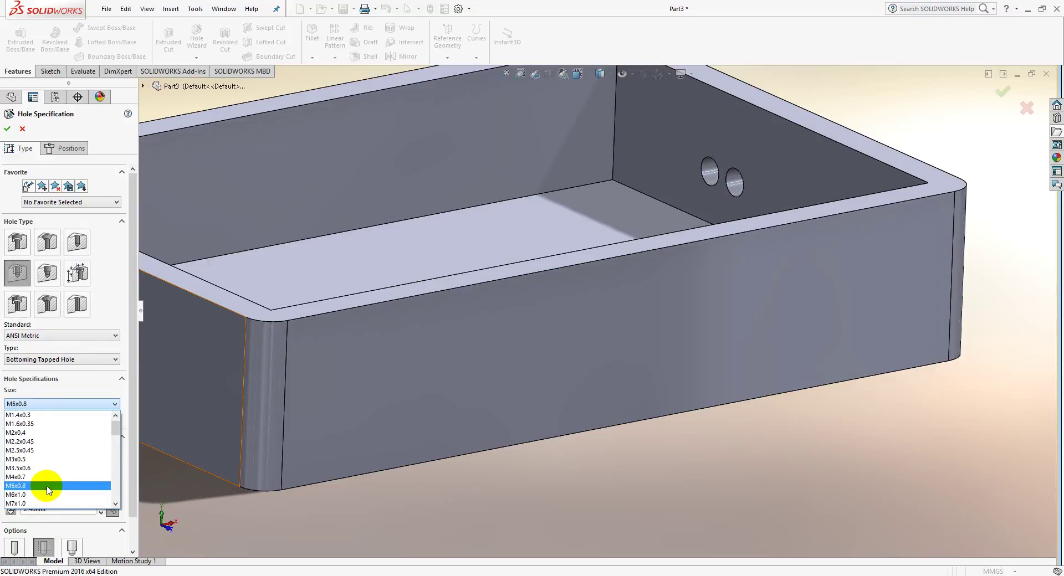
pyautogui.click(49, 486)
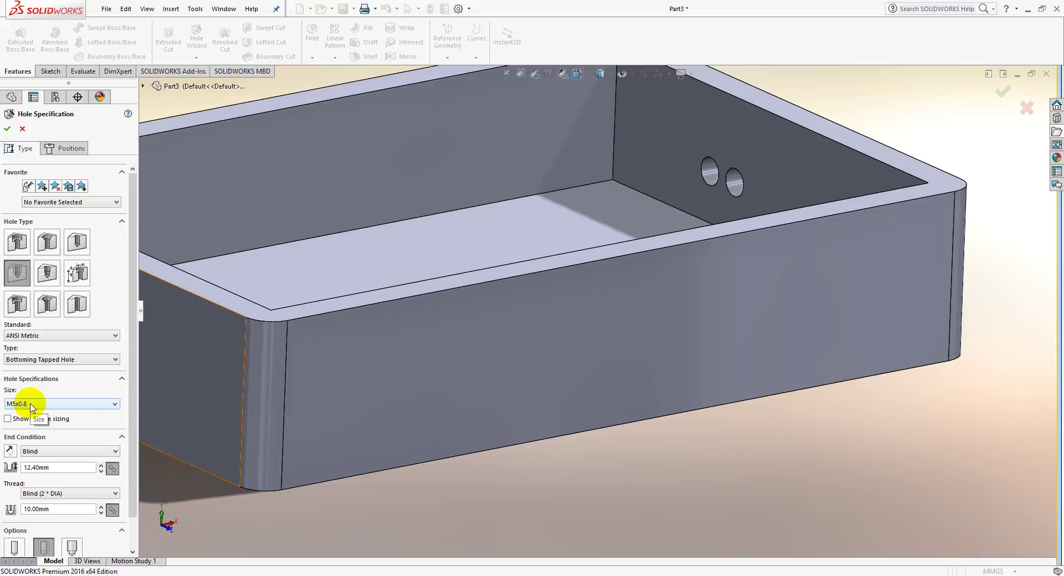
# Change the type of the ANSI Metric M5x0.8 straight tap from bottoming to Tapped hole.
pyautogui.click(43, 335)
pyautogui.click(43, 338)
pyautogui.click(62, 361)
pyautogui.click(65, 363)
pyautogui.click(66, 360)
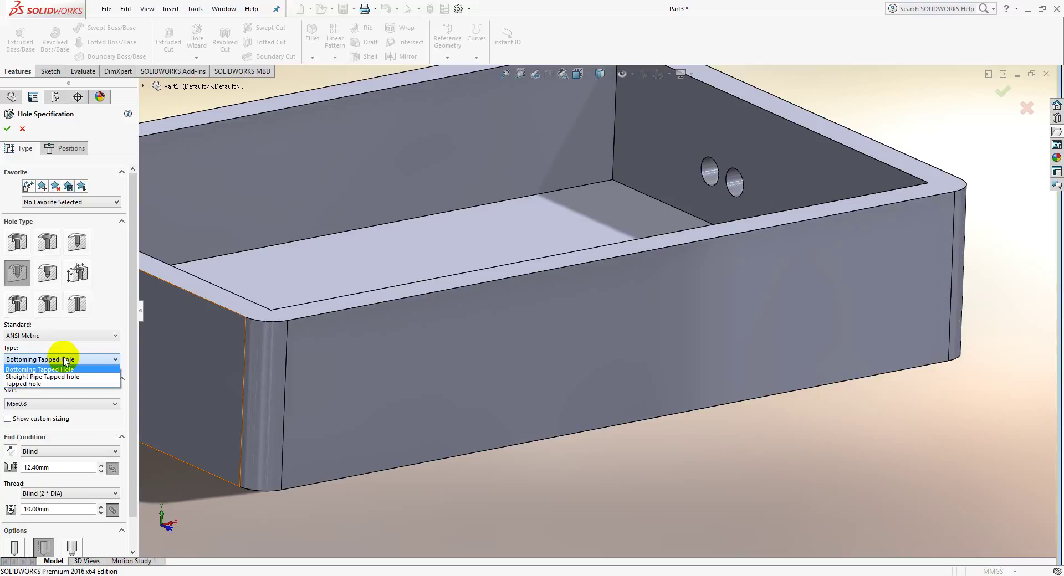
pyautogui.click(71, 385)
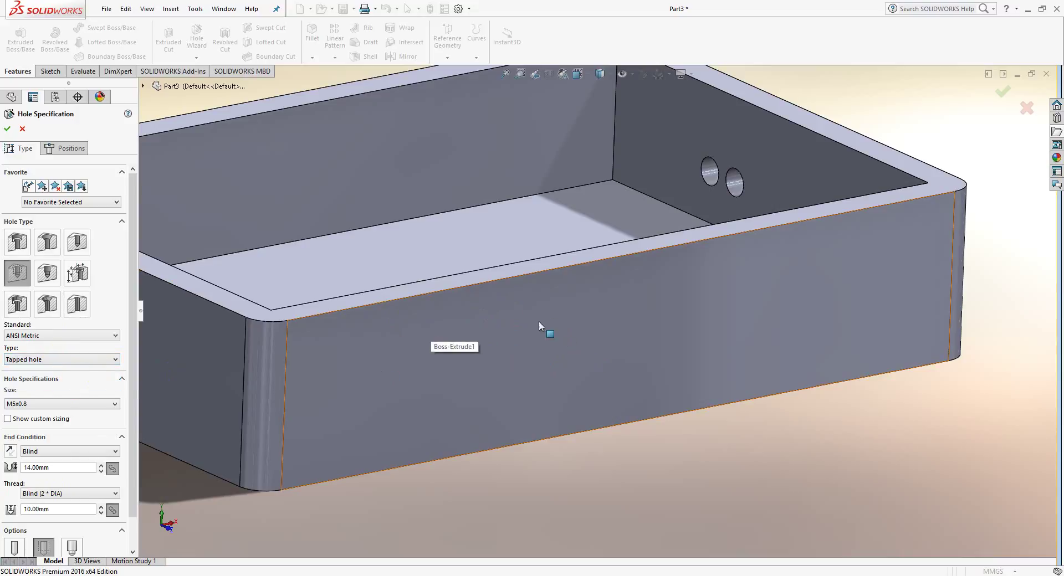
pyautogui.click(54, 361)
pyautogui.click(55, 361)
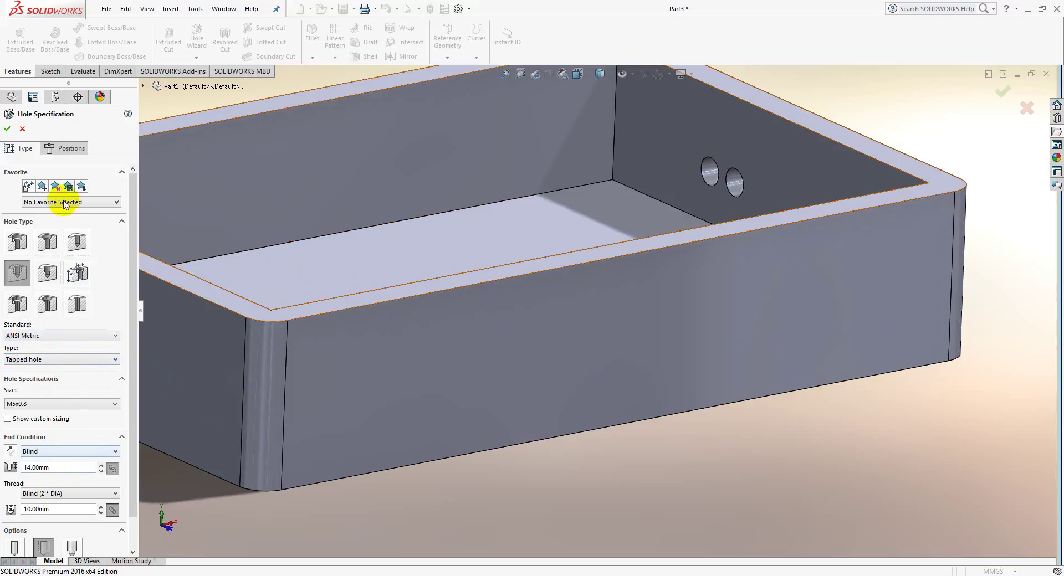
# Place two hole points side by side on the outer face of the tray's long front wall.
pyautogui.click(65, 148)
pyautogui.click(523, 341)
pyautogui.click(517, 352)
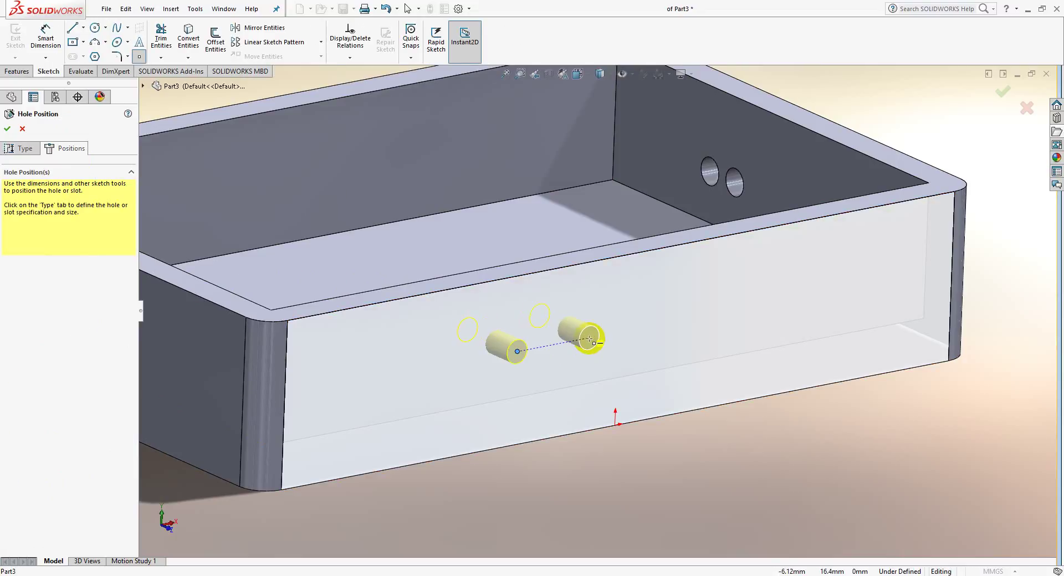
pyautogui.click(589, 339)
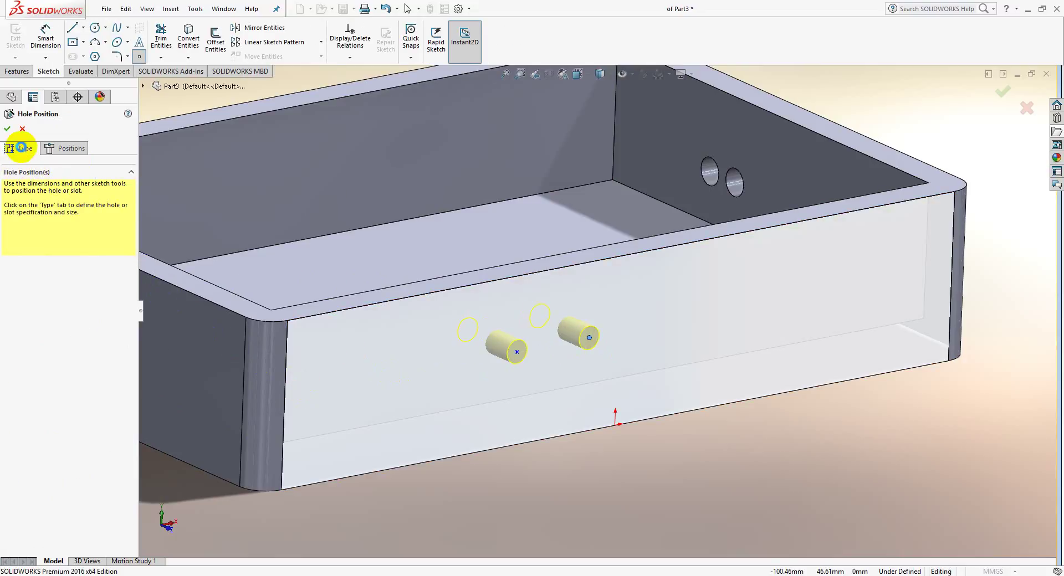
# Set the blind hole depth of the tapped holes to 7 mm and check the preview against the wall thickness.
pyautogui.click(19, 148)
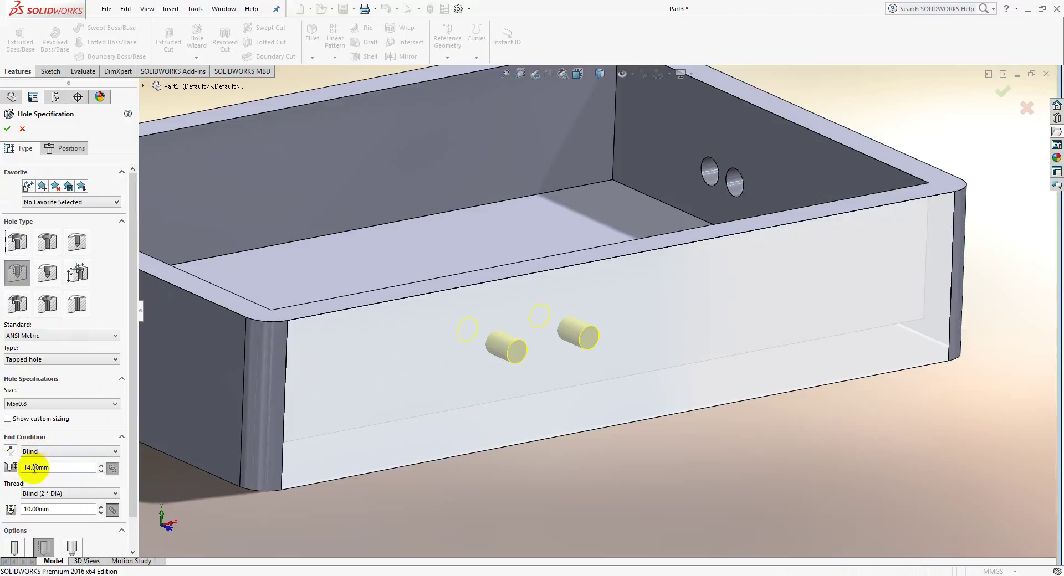
pyautogui.click(54, 466)
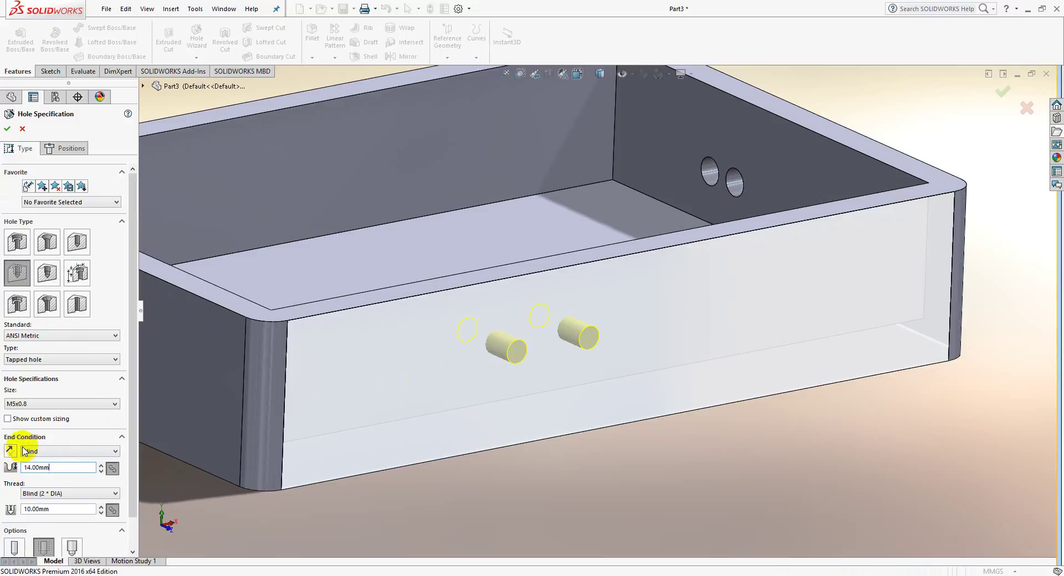
pyautogui.scroll(-1, 17, 471)
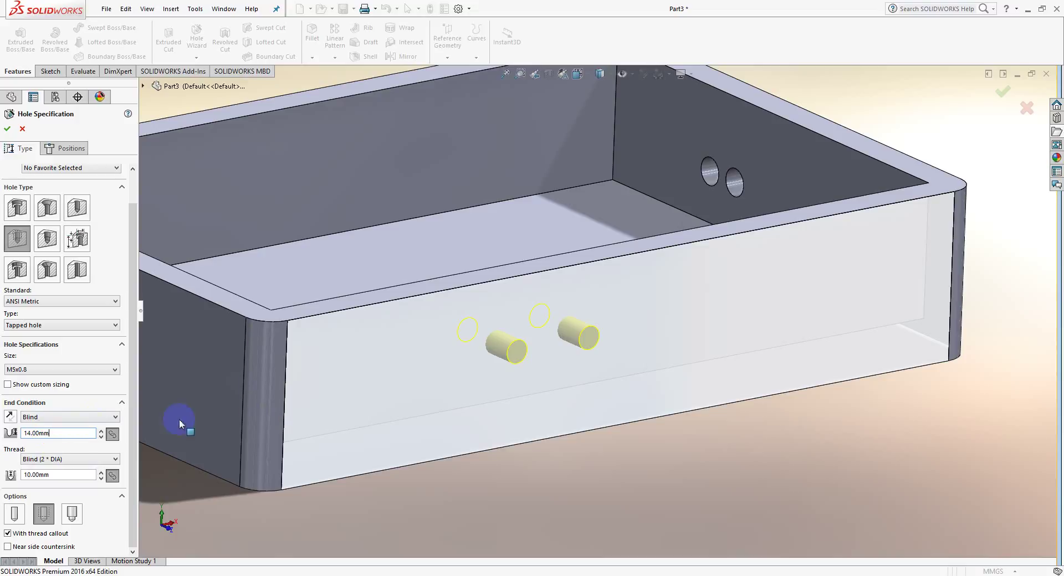
pyautogui.moveTo(418, 294); pyautogui.dragTo(566, 491, button='middle')
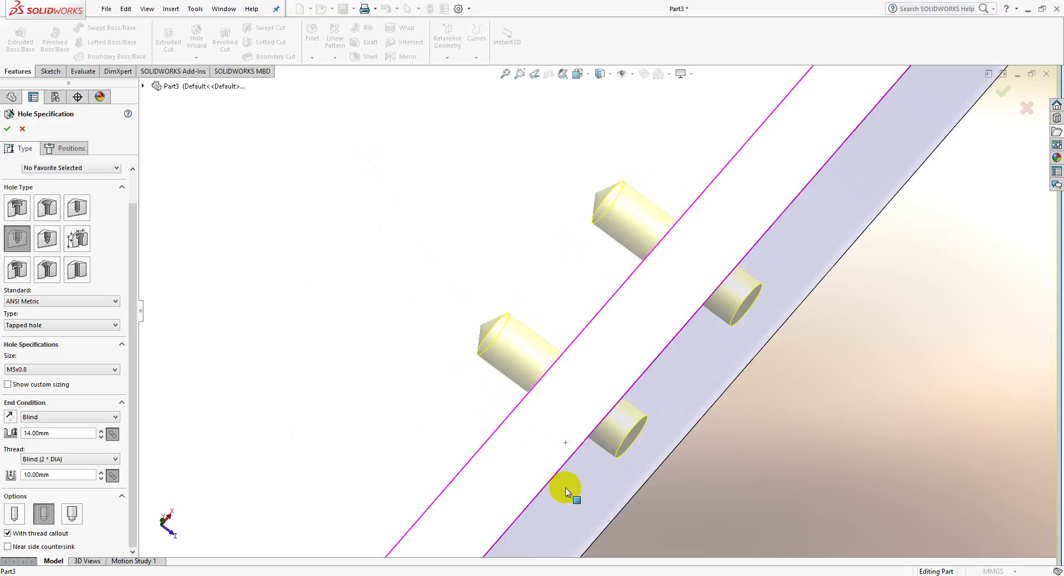
pyautogui.scroll(3, 566, 491)
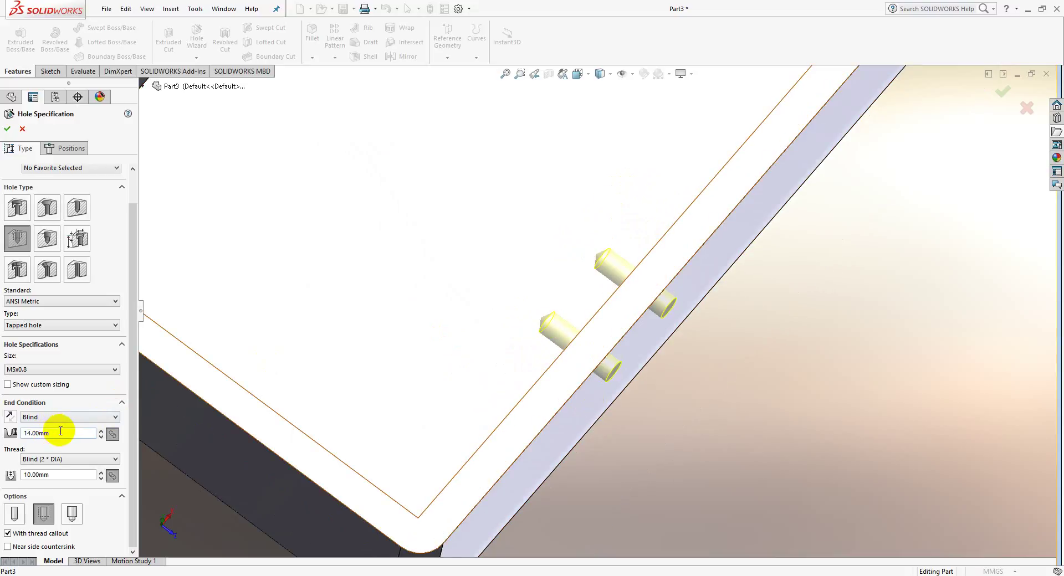
pyautogui.moveTo(61, 434); pyautogui.dragTo(5, 430)
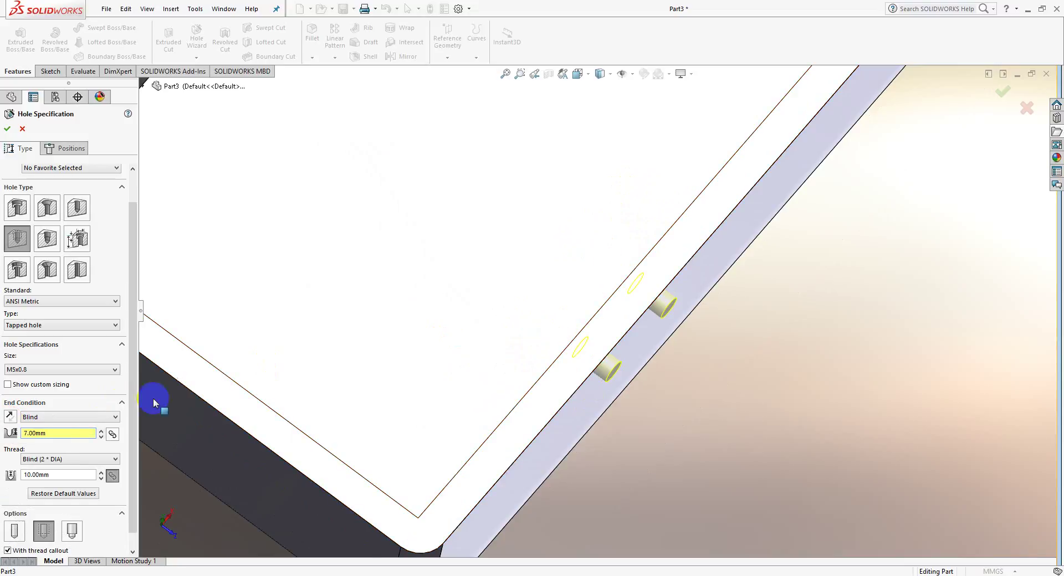
pyautogui.moveTo(533, 407); pyautogui.dragTo(573, 334, button='middle')
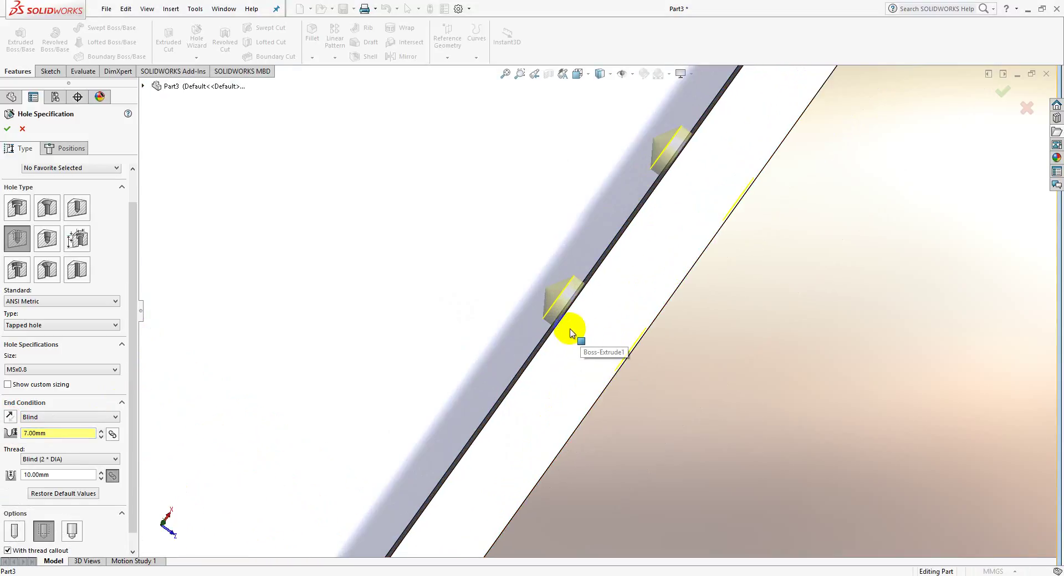
pyautogui.scroll(4, 635, 306)
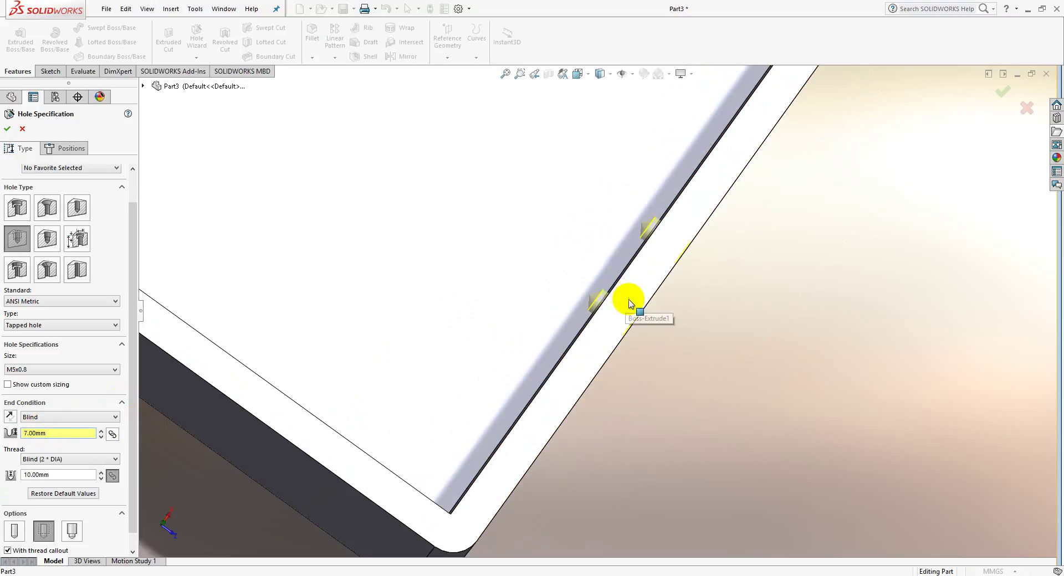
pyautogui.moveTo(637, 353); pyautogui.dragTo(618, 254, button='middle')
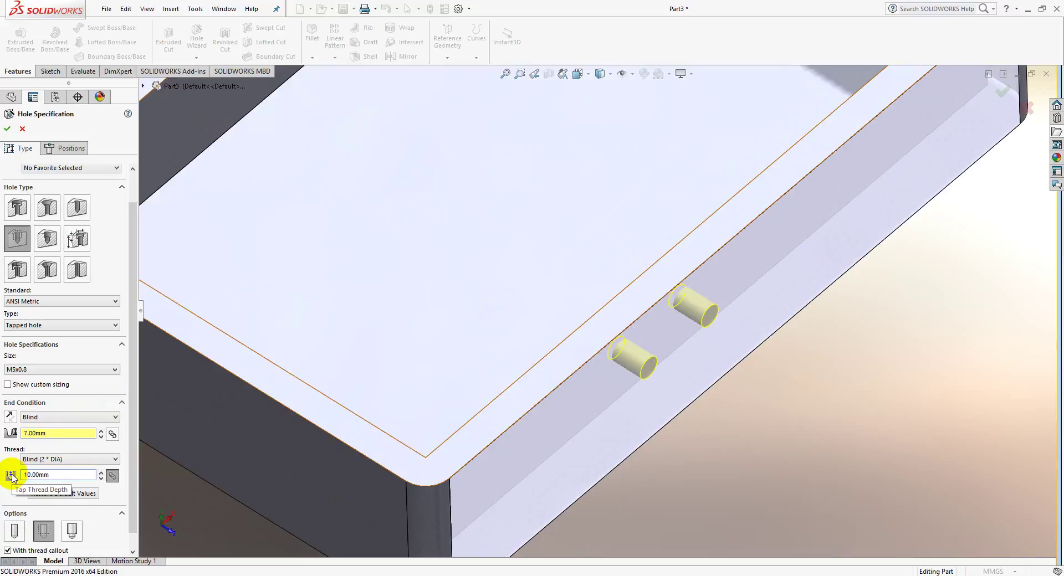
# Set the tap thread depth of the tapped holes to 7 mm.
pyautogui.click(60, 476)
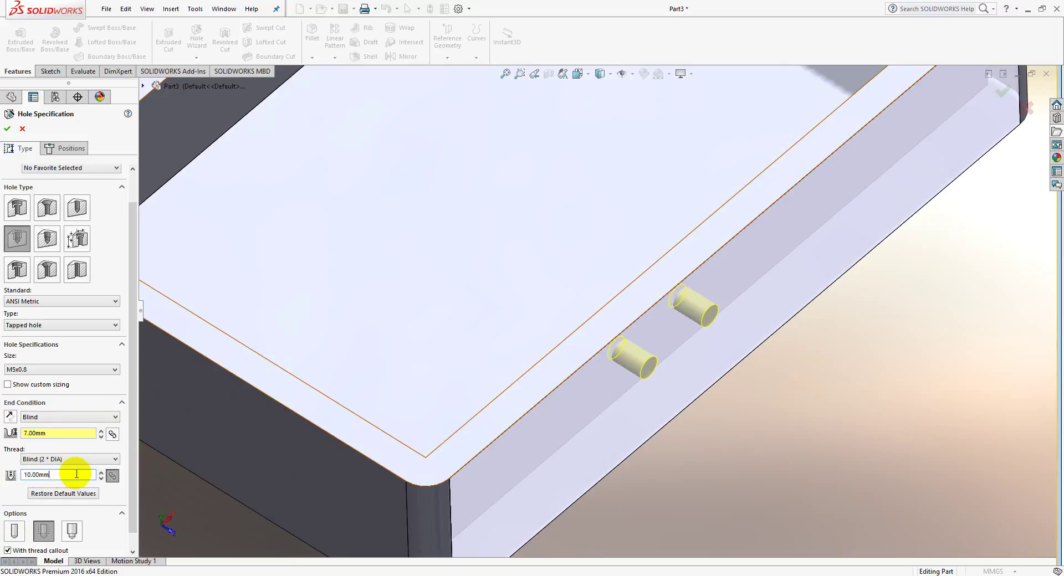
pyautogui.moveTo(76, 474); pyautogui.dragTo(26, 477)
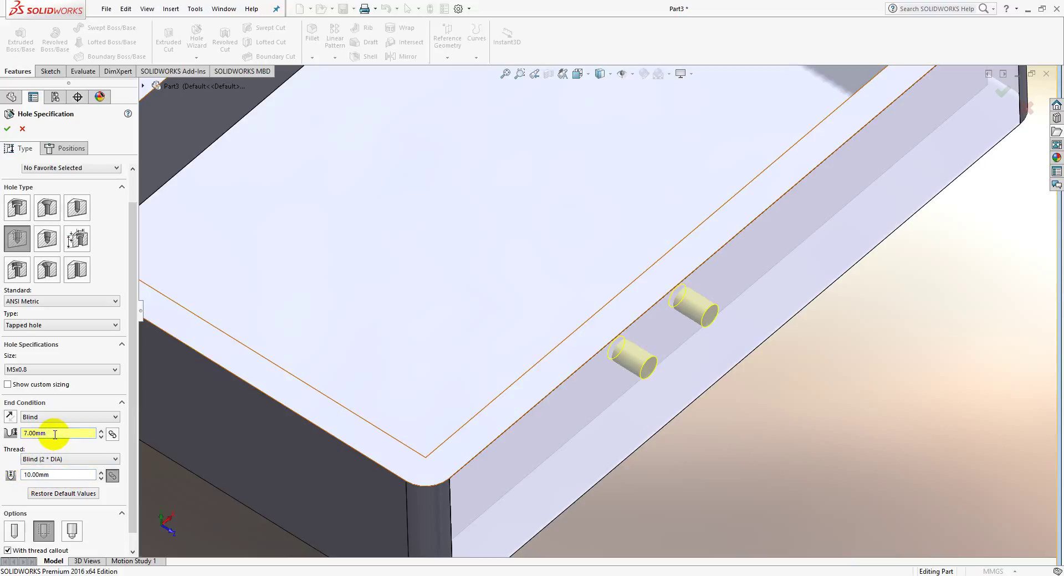
pyautogui.click(112, 435)
pyautogui.click(113, 476)
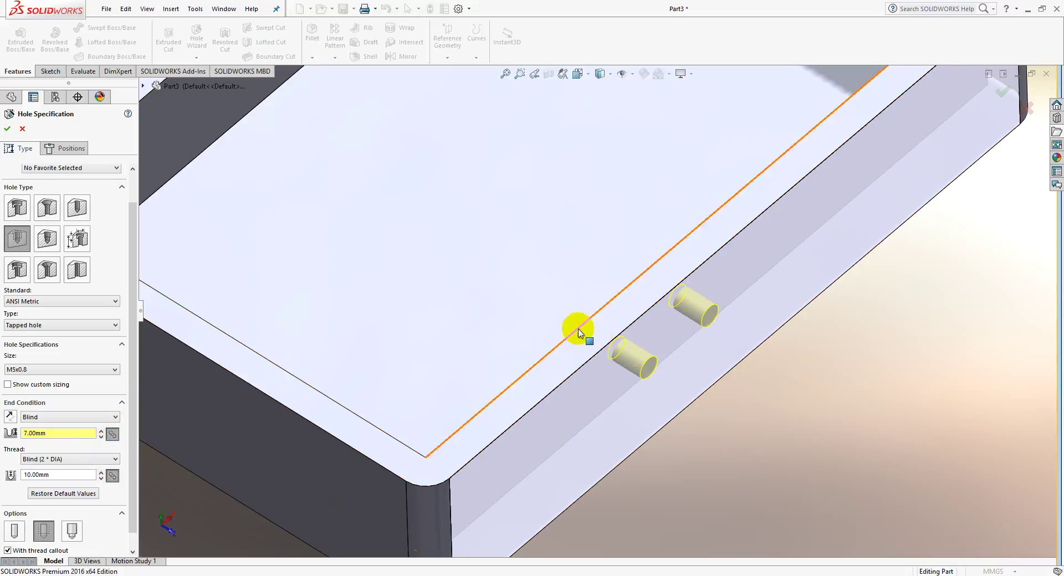
pyautogui.moveTo(576, 361); pyautogui.dragTo(577, 292, button='middle')
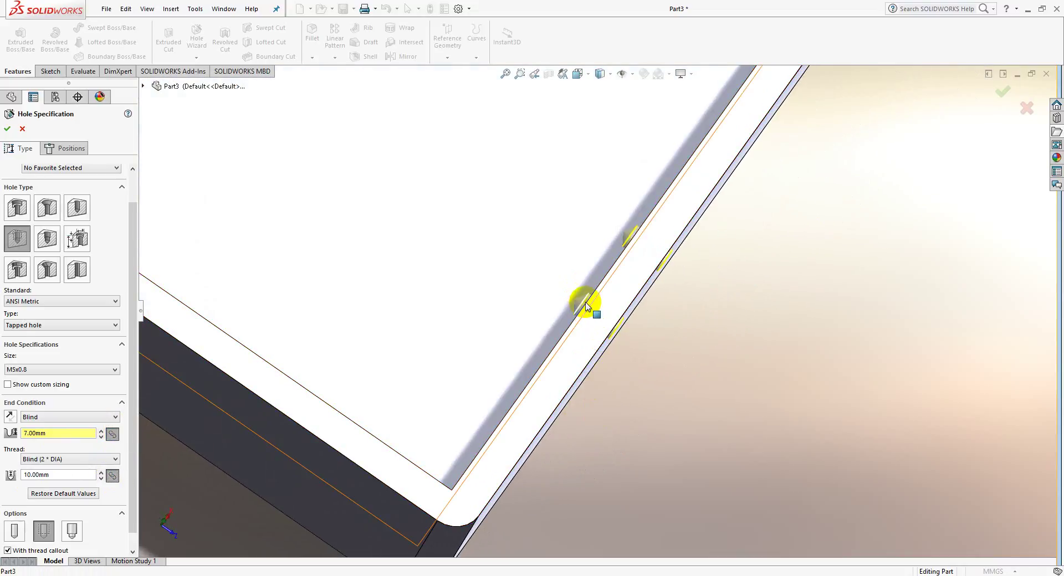
pyautogui.moveTo(59, 434); pyautogui.dragTo(8, 444)
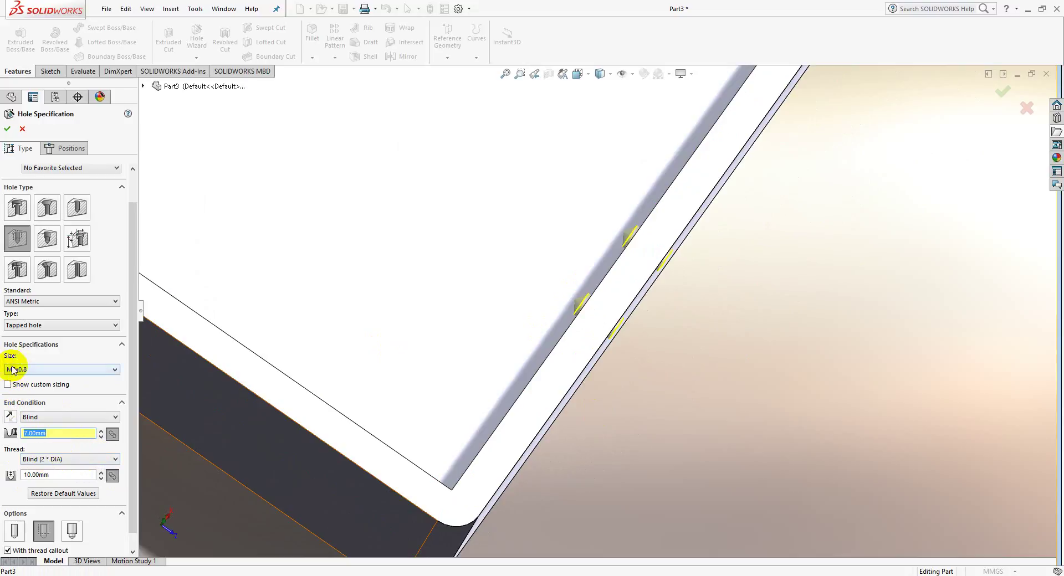
pyautogui.click(52, 475)
pyautogui.moveTo(58, 473); pyautogui.dragTo(13, 474)
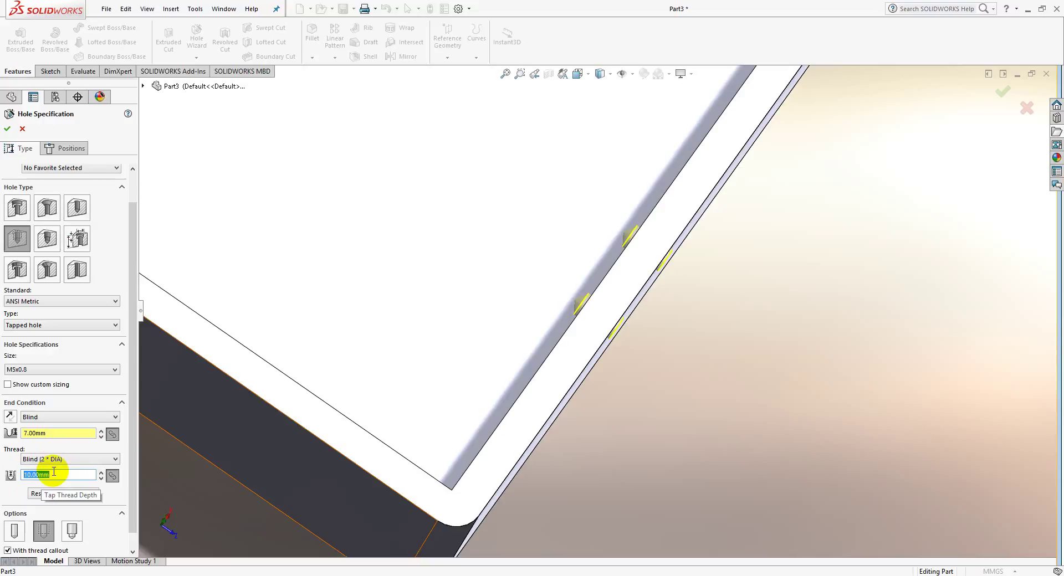
pyautogui.press('Return')
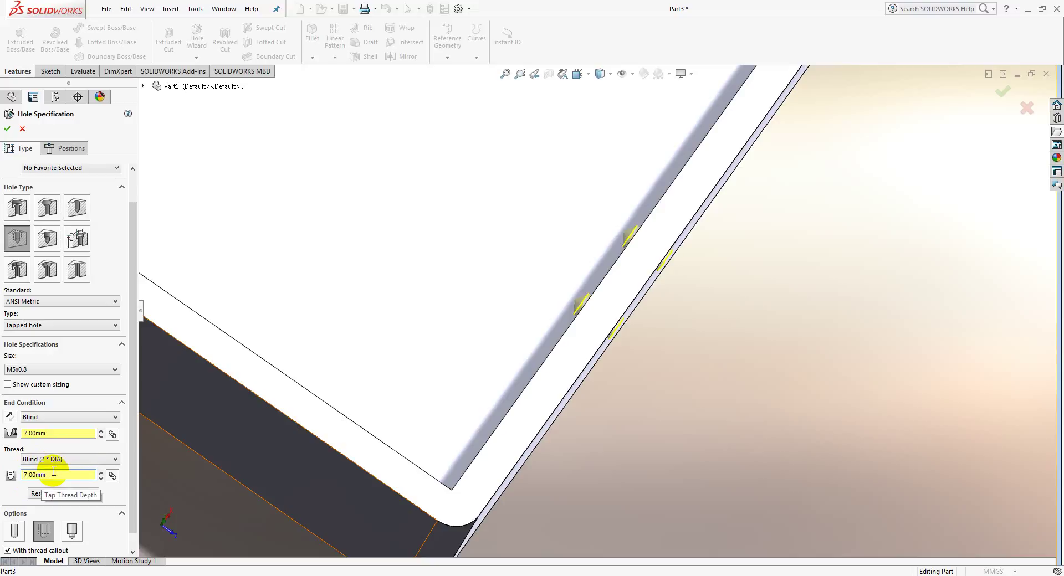
# Check the blind hole and tap thread depths against the wall, and finish the tapped hole feature.
pyautogui.moveTo(596, 342); pyautogui.dragTo(591, 317, button='middle')
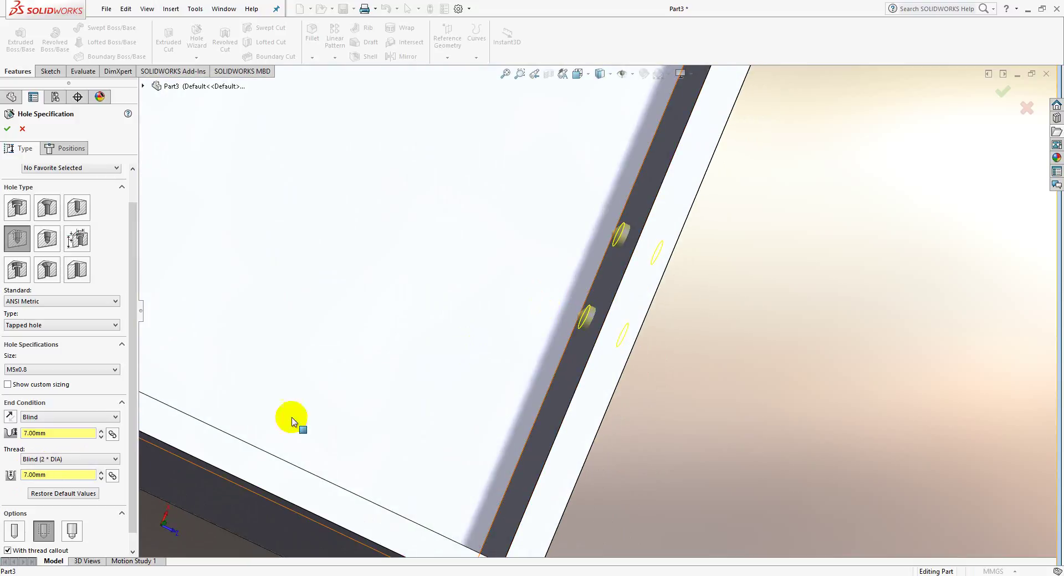
pyautogui.click(55, 434)
pyautogui.moveTo(54, 433); pyautogui.dragTo(10, 434)
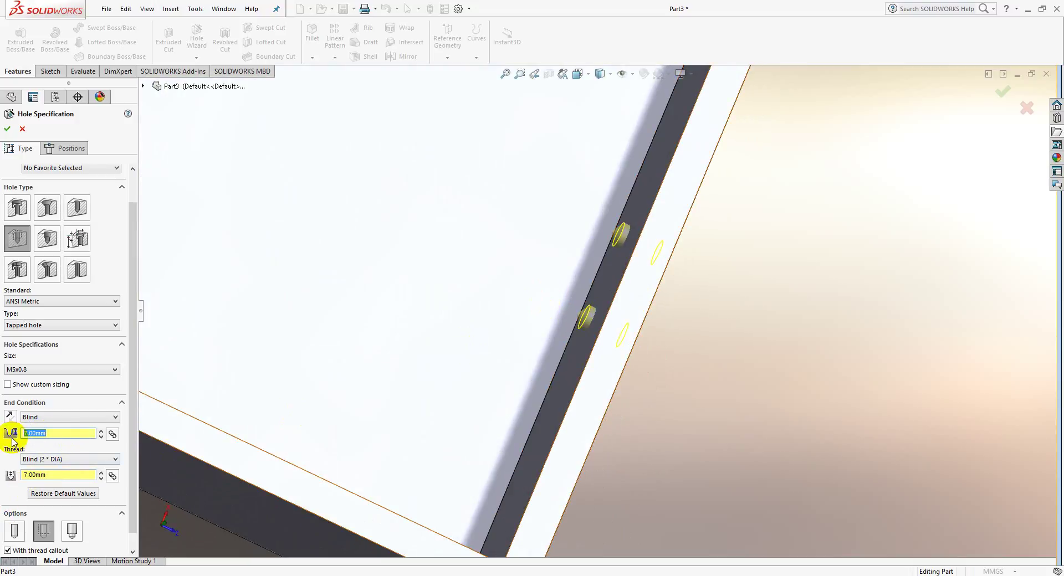
pyautogui.moveTo(56, 475); pyautogui.dragTo(9, 476)
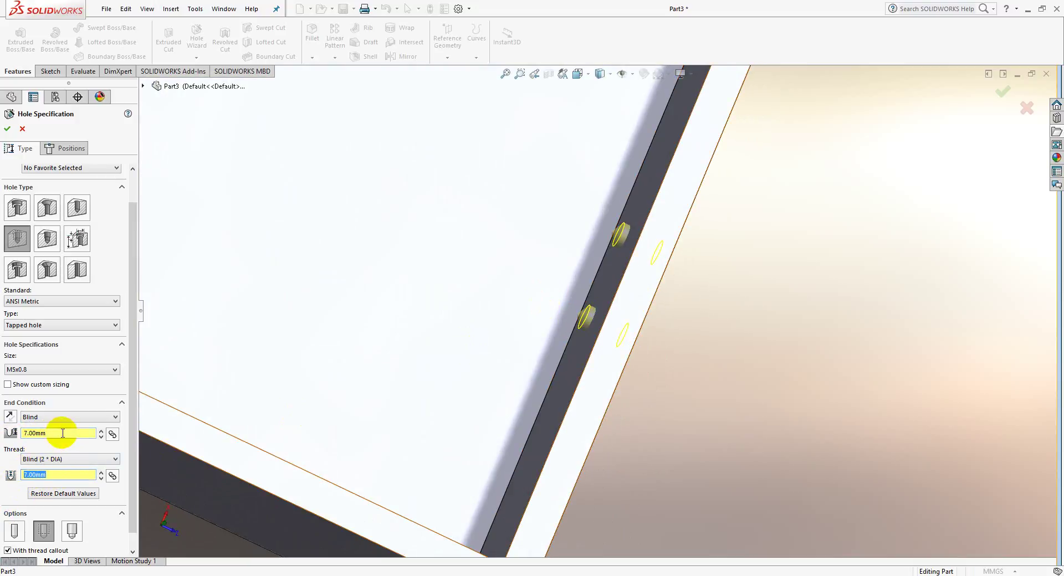
pyautogui.moveTo(68, 433); pyautogui.dragTo(8, 438)
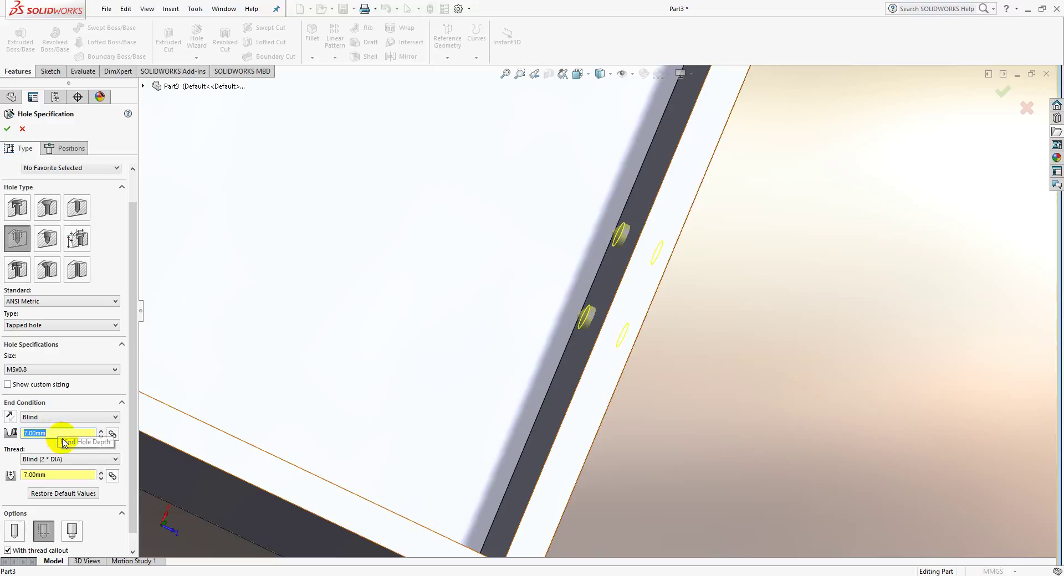
pyautogui.click(55, 475)
pyautogui.doubleClick(64, 477)
pyautogui.doubleClick(52, 433)
pyautogui.moveTo(392, 392); pyautogui.dragTo(370, 359, button='middle')
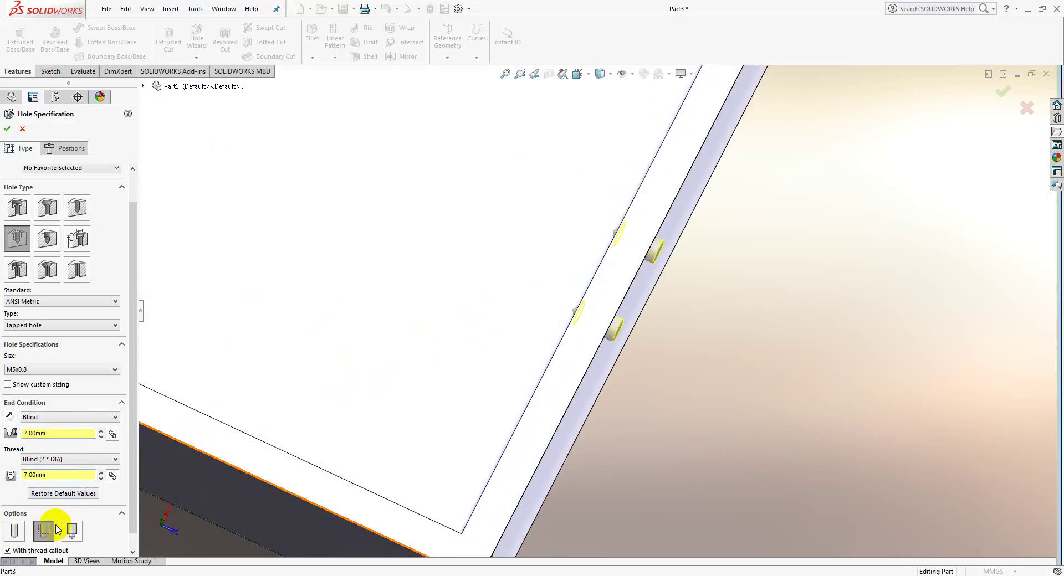
pyautogui.click(7, 129)
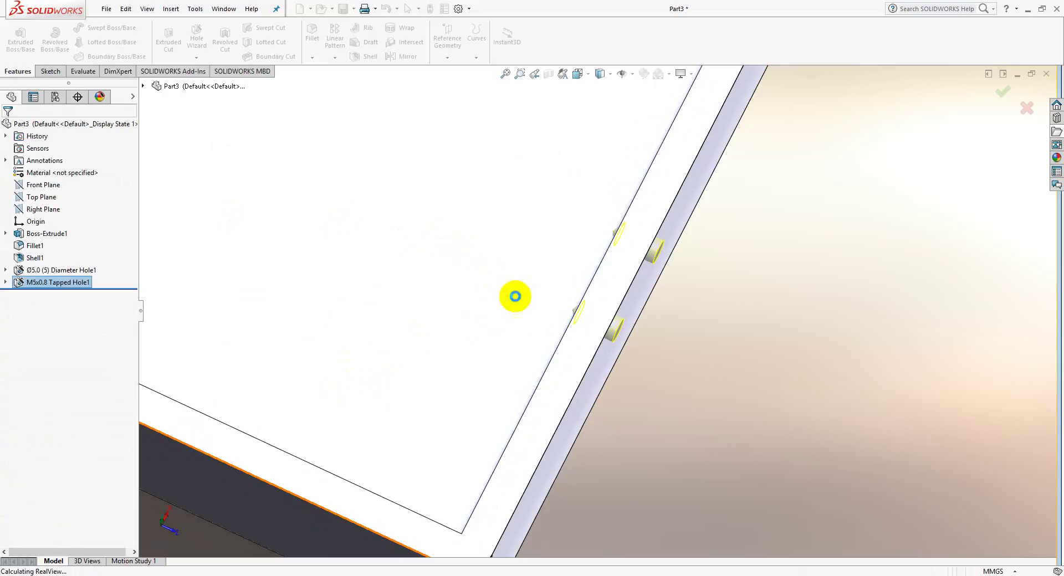
# Examine the thread appearance and thread outlines of the two tapped holes in the tray's long wall.
pyautogui.moveTo(542, 336); pyautogui.dragTo(493, 254, button='middle')
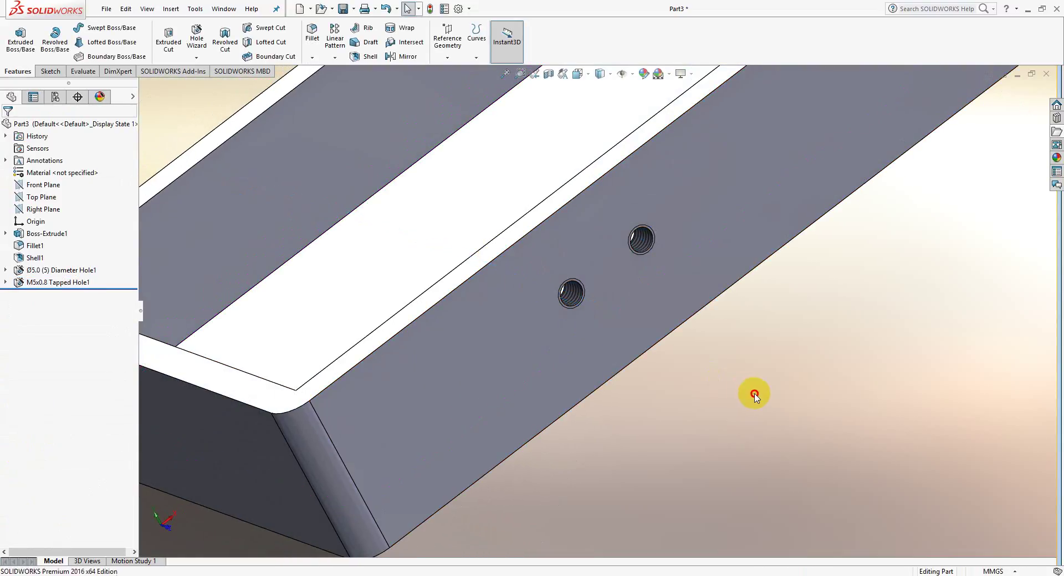
pyautogui.scroll(-5, 587, 314)
pyautogui.scroll(-3, 580, 302)
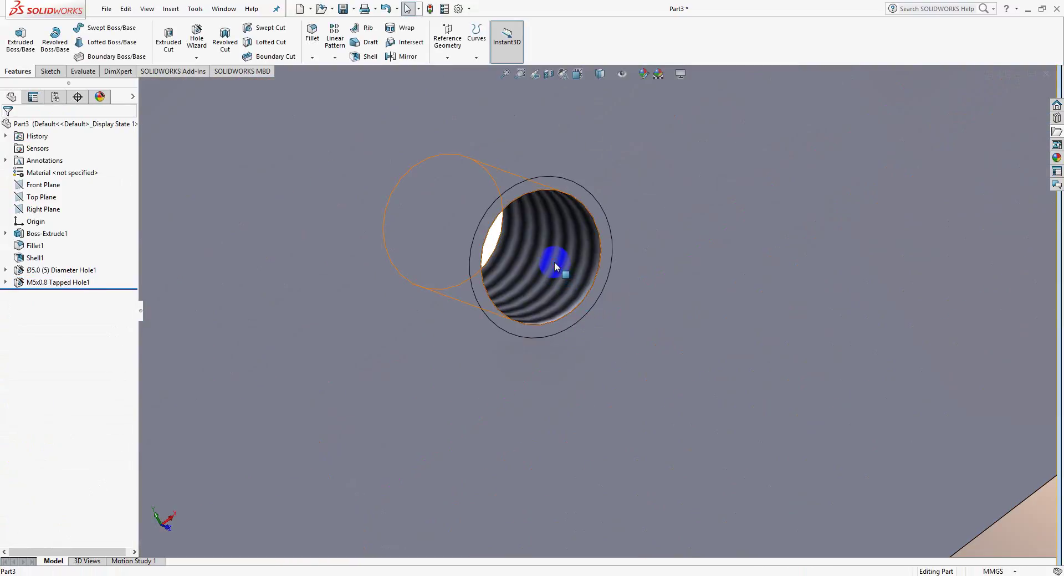
pyautogui.click(553, 268)
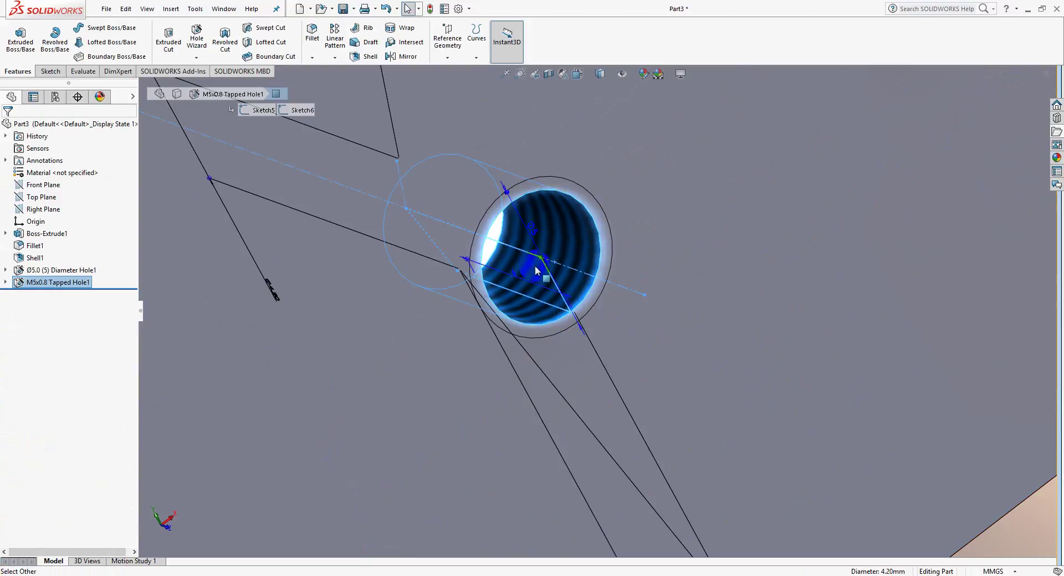
pyautogui.scroll(2, 568, 267)
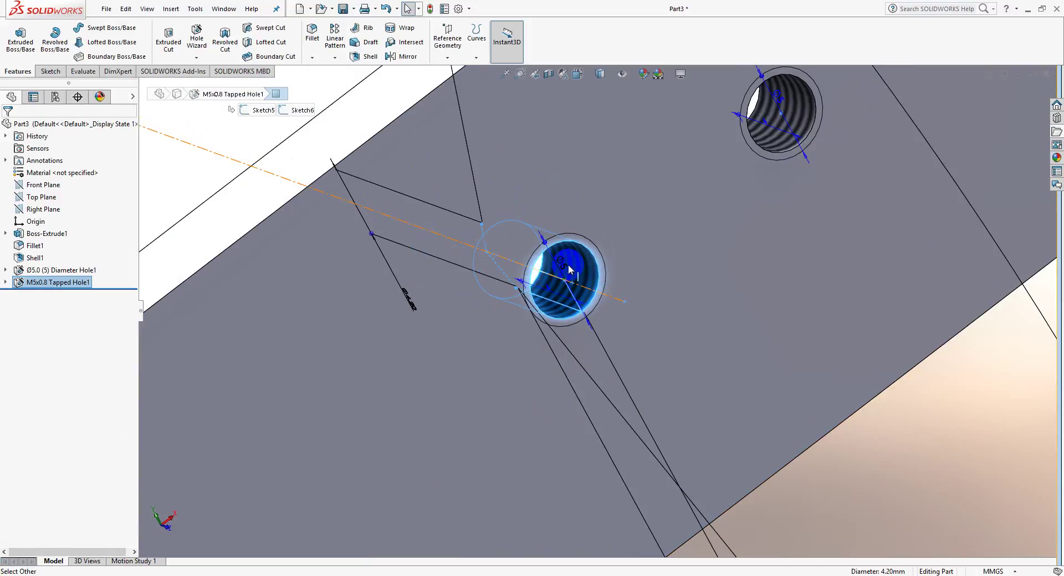
pyautogui.click(944, 478)
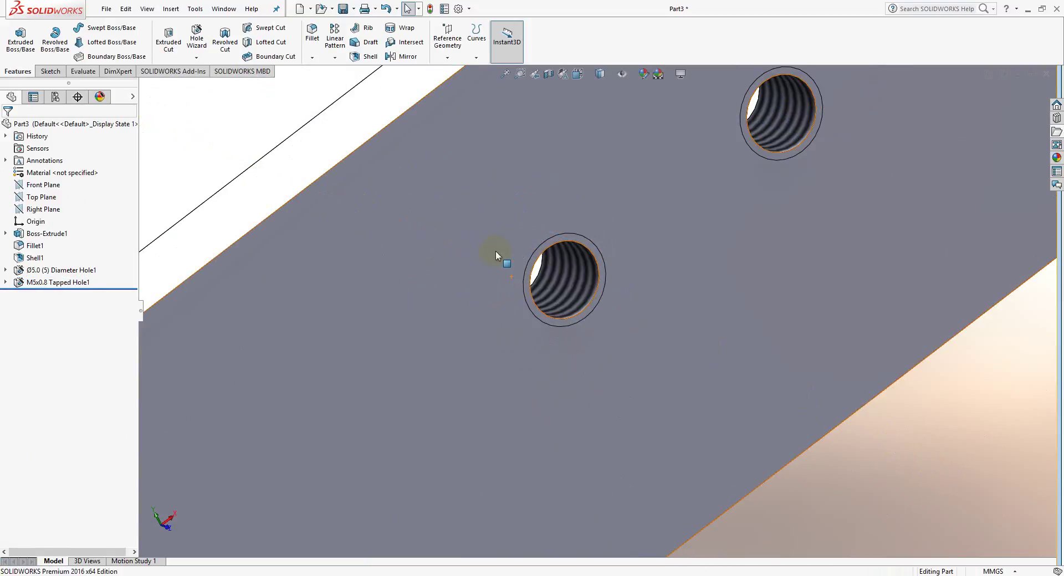
pyautogui.click(542, 242)
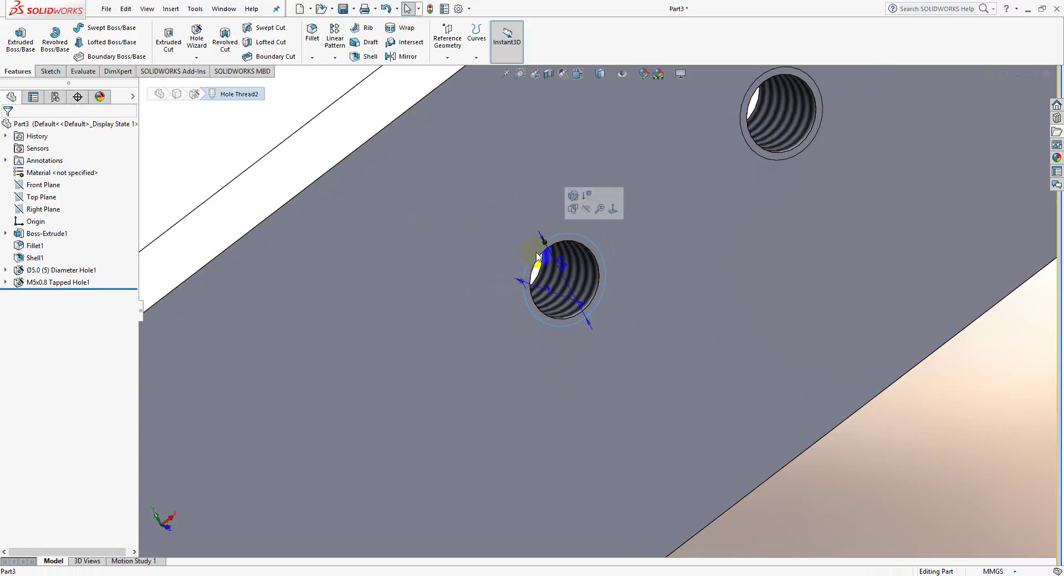
pyautogui.scroll(3, 604, 307)
pyautogui.click(804, 399)
pyautogui.moveTo(577, 293); pyautogui.dragTo(598, 282, button='middle')
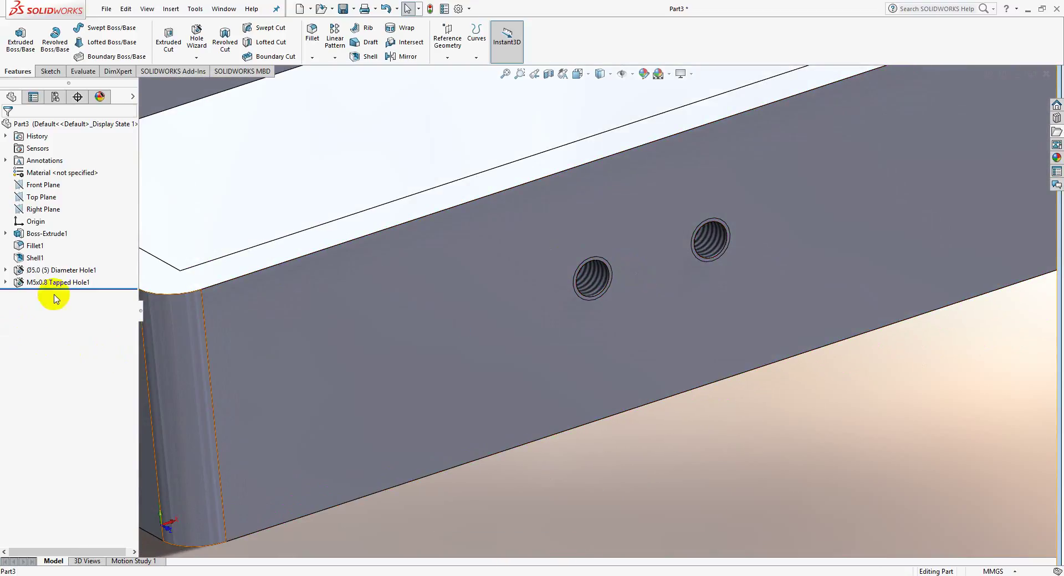
pyautogui.scroll(5, 602, 287)
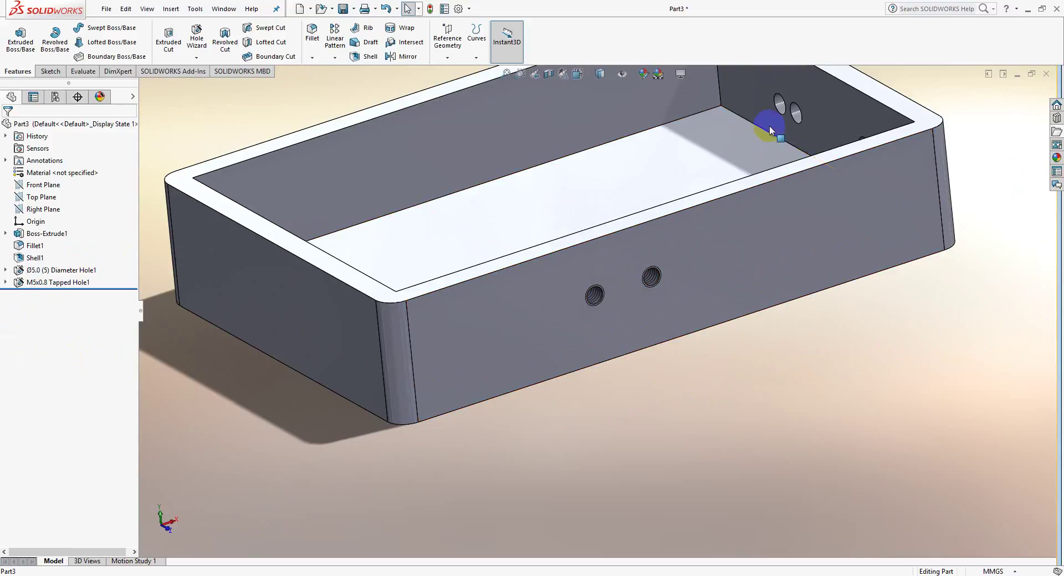
# Compare the plain 5 mm holes in the tray's short wall with the tapped holes in the long wall, highlighting each hole feature.
pyautogui.click(797, 115)
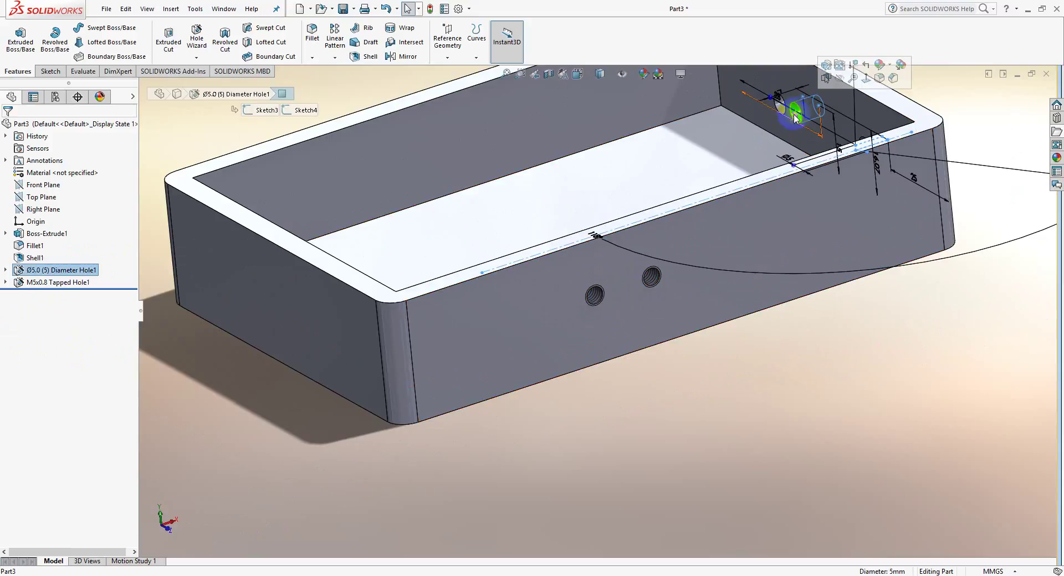
pyautogui.moveTo(783, 225)
pyautogui.mouseDown(button='middle')
pyautogui.moveTo(632, 187)
pyautogui.moveTo(608, 288)
pyautogui.moveTo(968, 273)
pyautogui.moveTo(926, 297)
pyautogui.moveTo(736, 290)
pyautogui.mouseUp(button='middle')
pyautogui.click(736, 293)
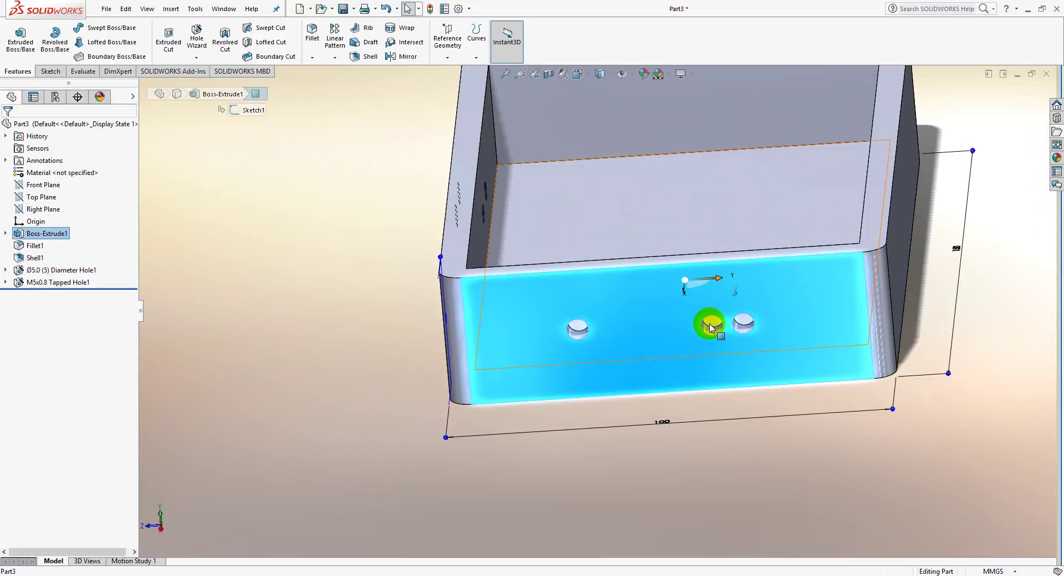
pyautogui.moveTo(710, 330); pyautogui.dragTo(554, 332, button='middle')
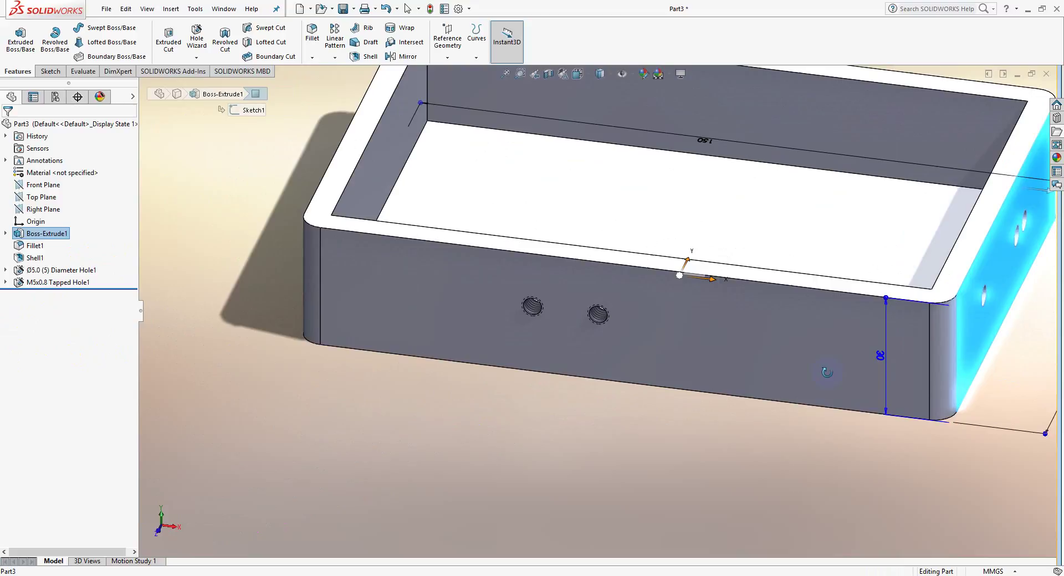
pyautogui.click(532, 309)
pyautogui.click(405, 396)
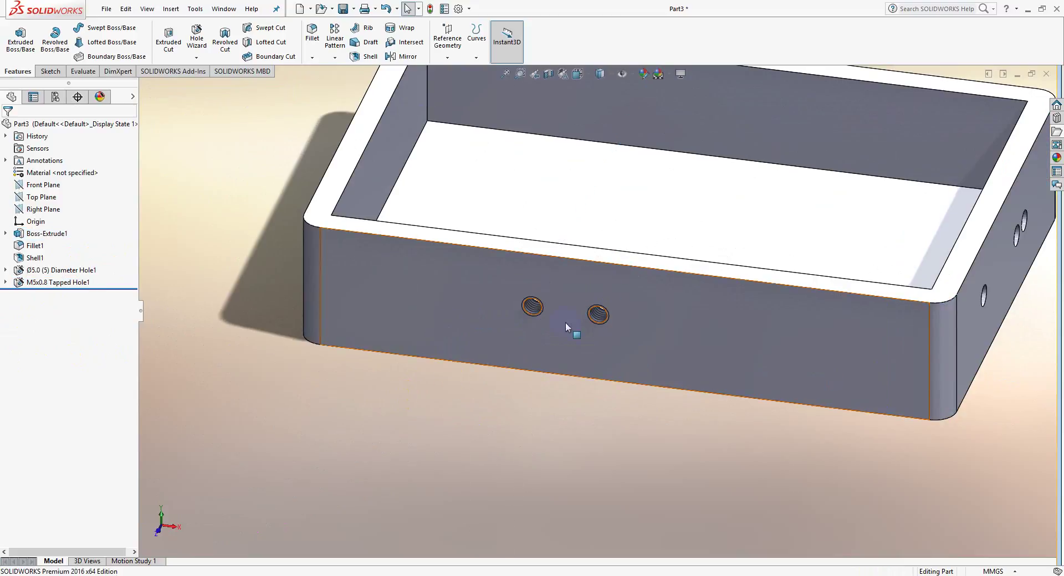
pyautogui.click(32, 284)
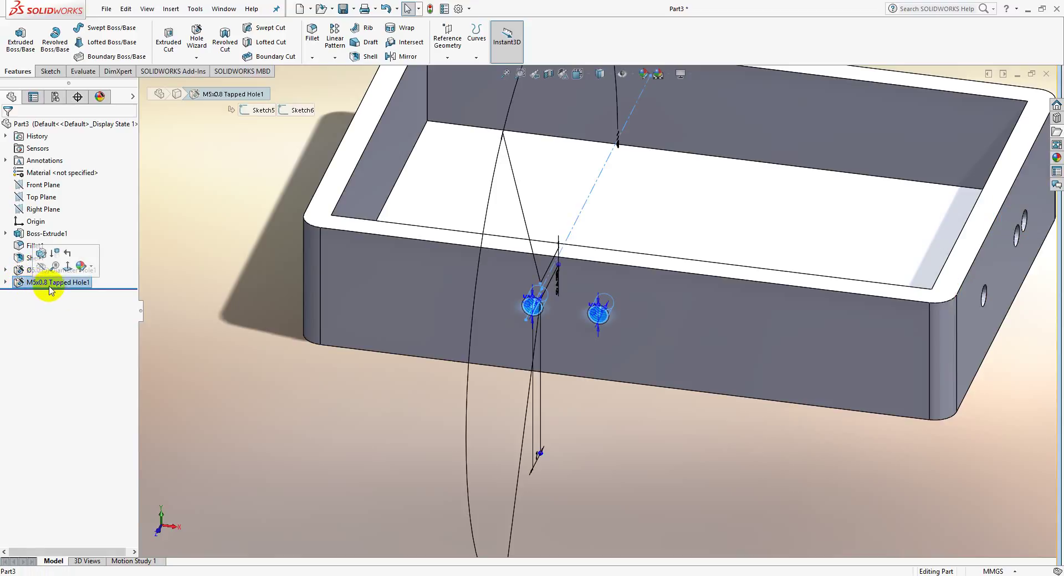
pyautogui.click(48, 272)
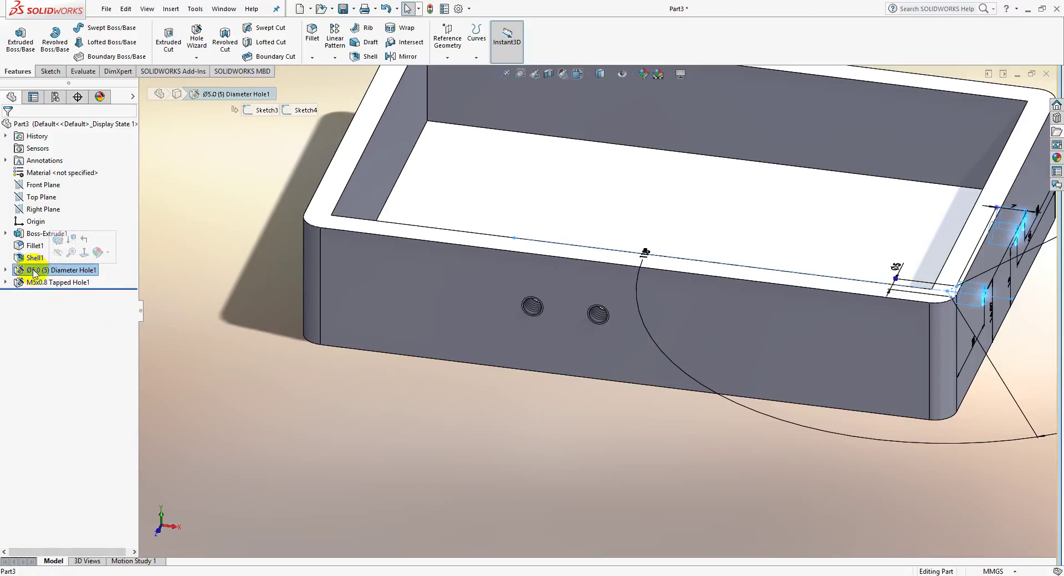
pyautogui.click(364, 372)
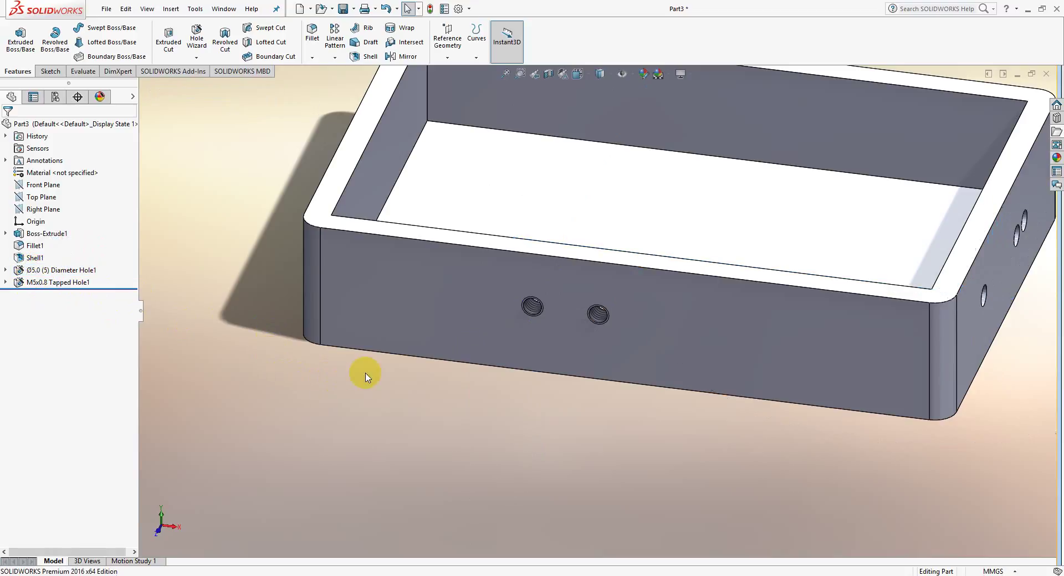
# Examine the two M5x0.8 tapped holes in the long wall up close and in relation to the whole tray.
pyautogui.click(529, 309)
pyautogui.scroll(-3, 515, 302)
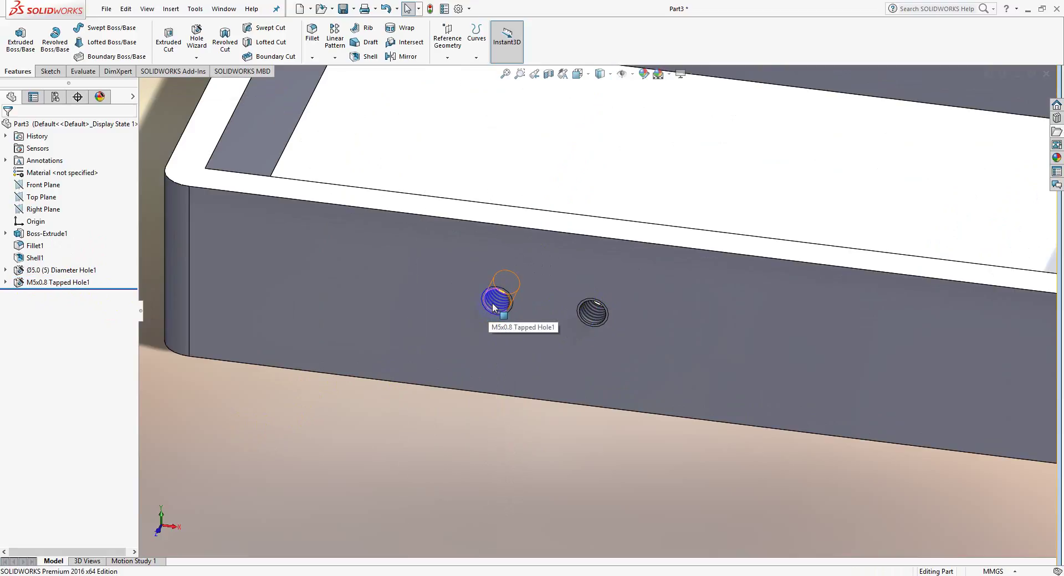
pyautogui.moveTo(82, 268); pyautogui.dragTo(509, 304)
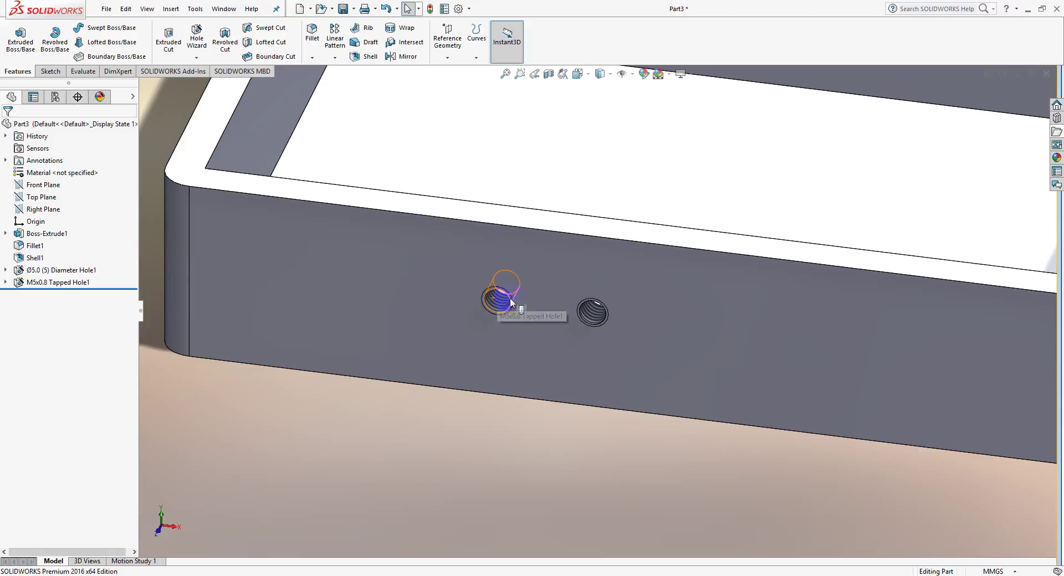
pyautogui.scroll(6, 500, 298)
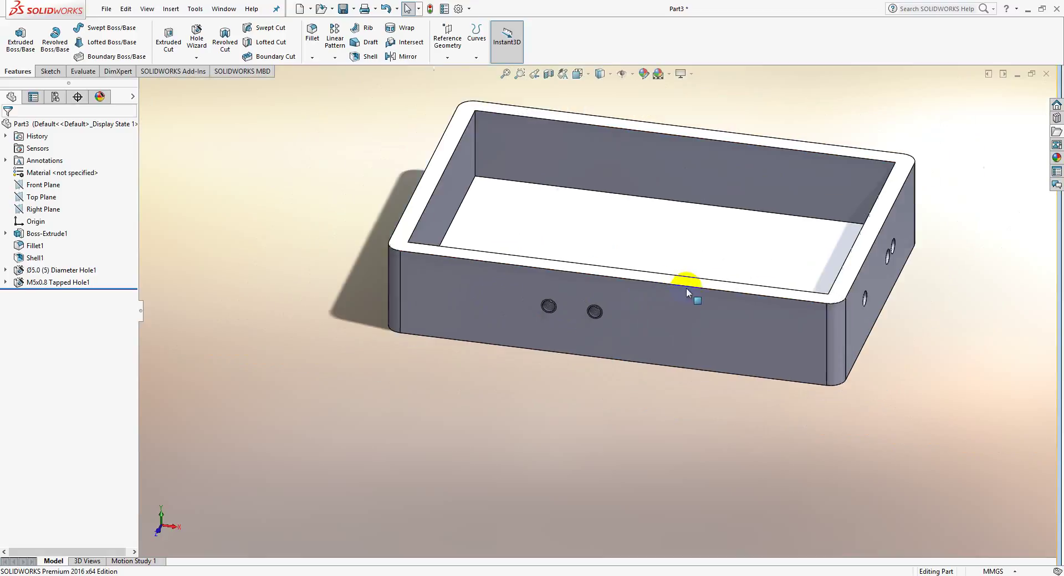
pyautogui.scroll(-8, 474, 327)
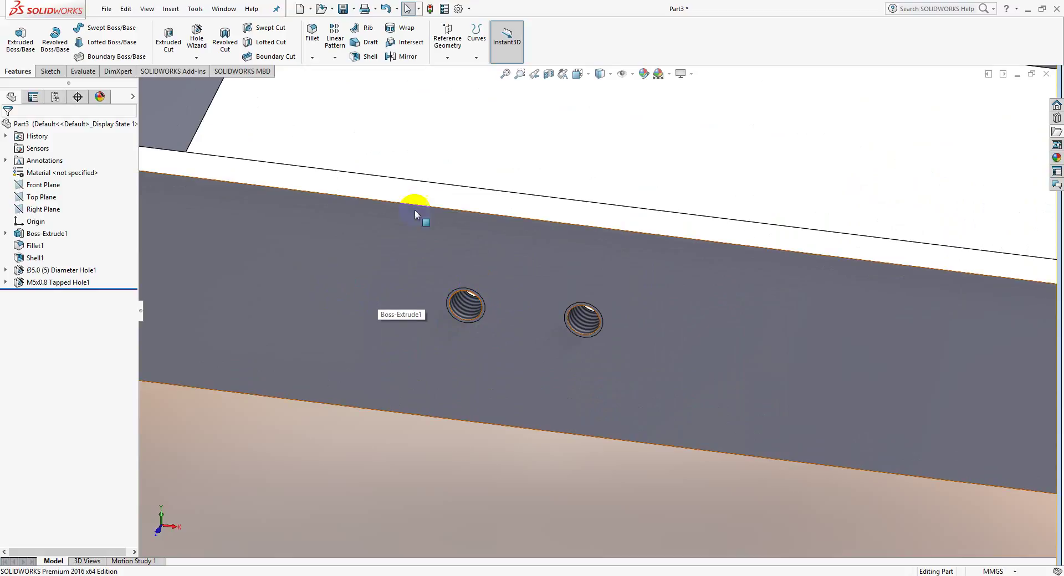
pyautogui.scroll(3, 599, 327)
pyautogui.scroll(4, 719, 356)
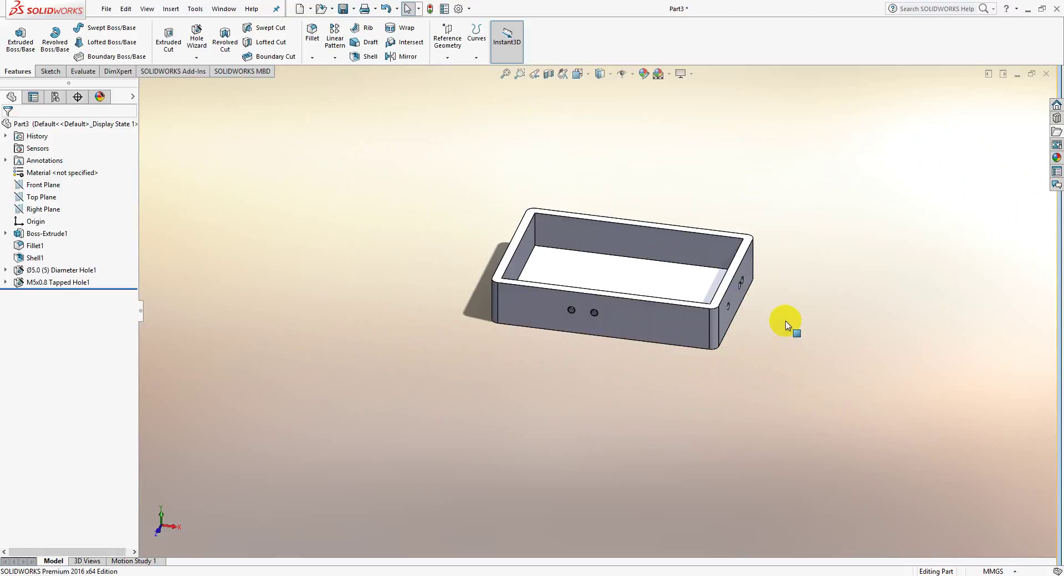
pyautogui.scroll(-3, 784, 321)
pyautogui.scroll(-4, 689, 308)
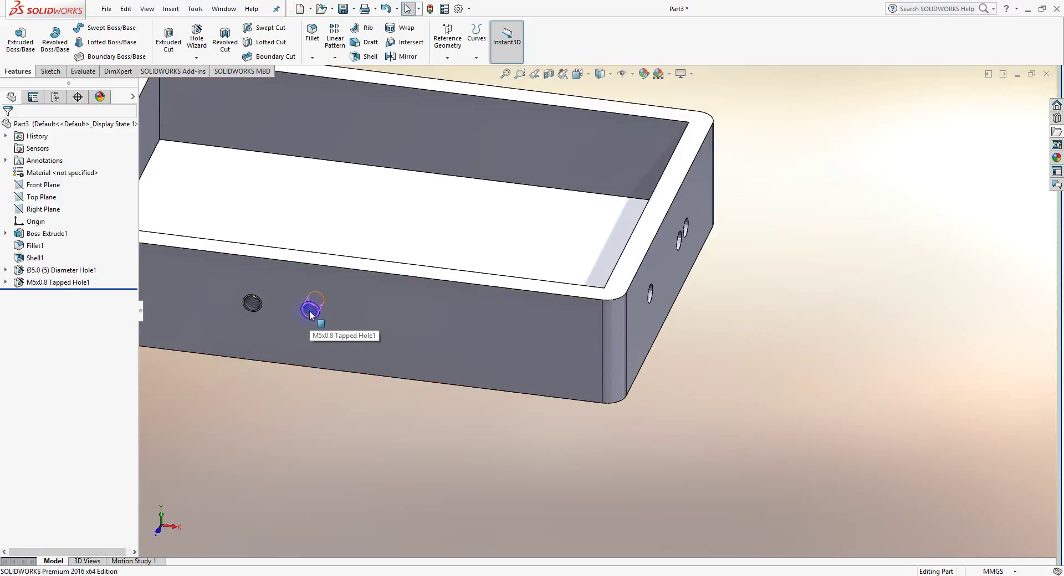
# Inspect the three 5 mm drill holes in the short wall and the dimensions that position them.
pyautogui.click(218, 35)
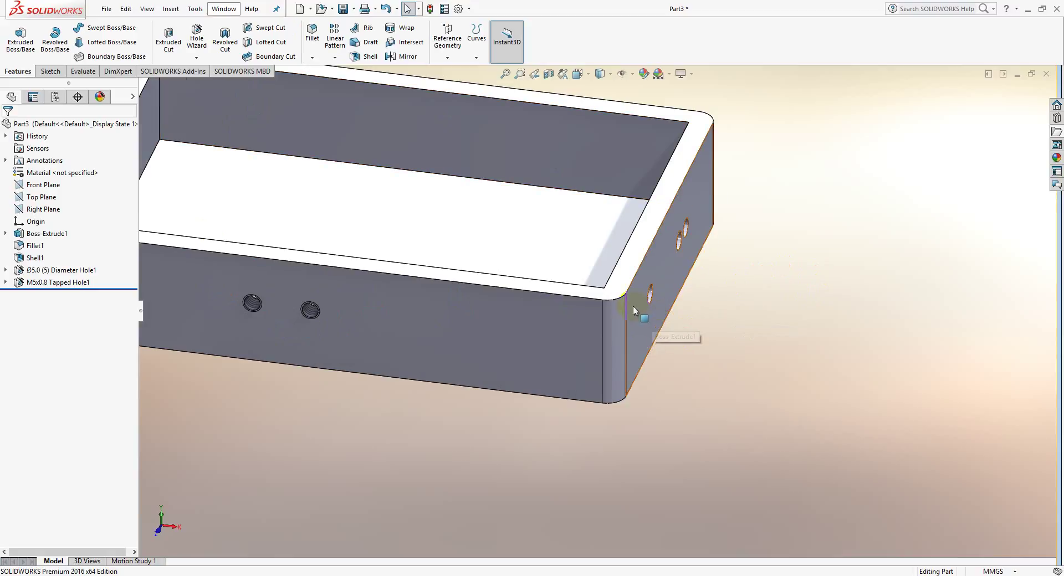
pyautogui.moveTo(635, 310); pyautogui.dragTo(601, 321, button='middle')
pyautogui.click(554, 317)
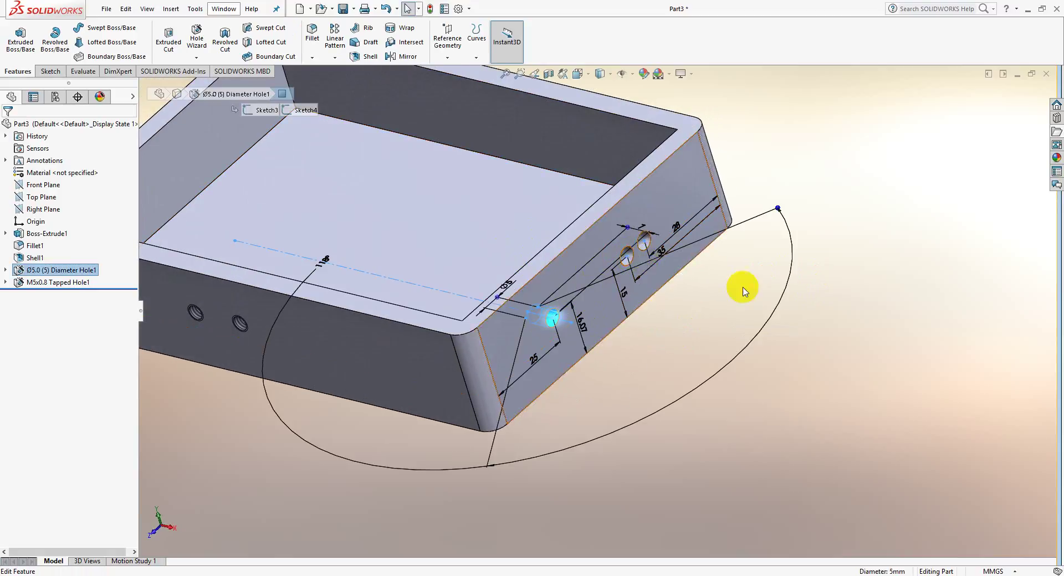
pyautogui.click(856, 285)
pyautogui.scroll(-2, 638, 260)
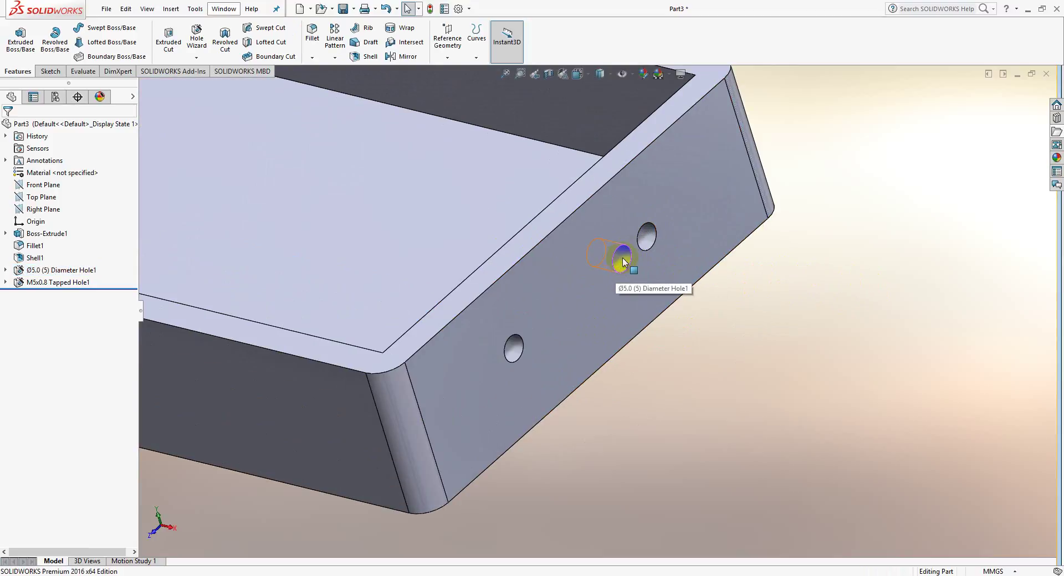